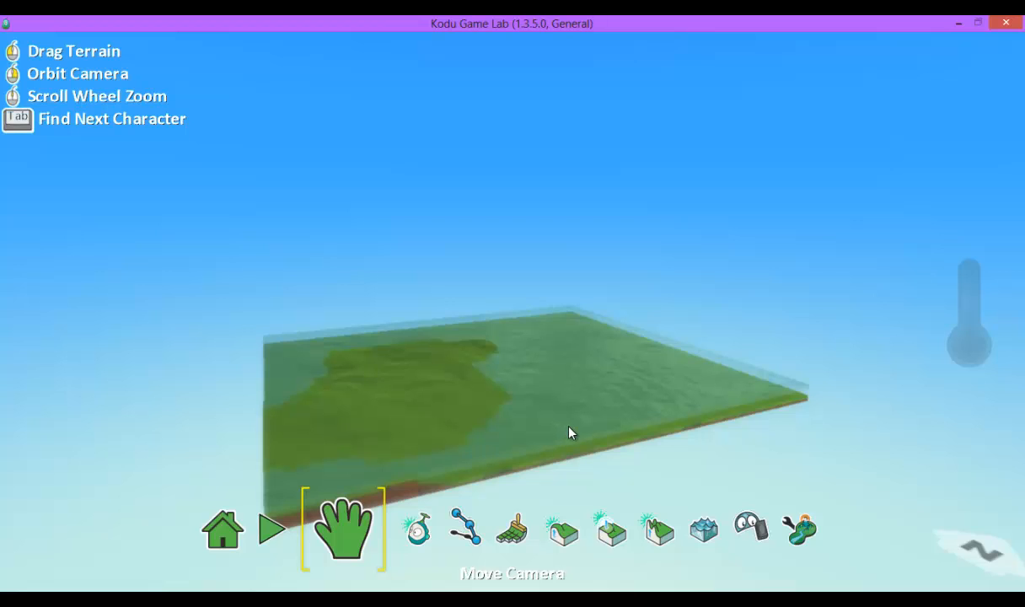
Examine the pipe, underwater and rock categories of objects that can be added to the terrain
right_drag(569, 432, 496, 367)
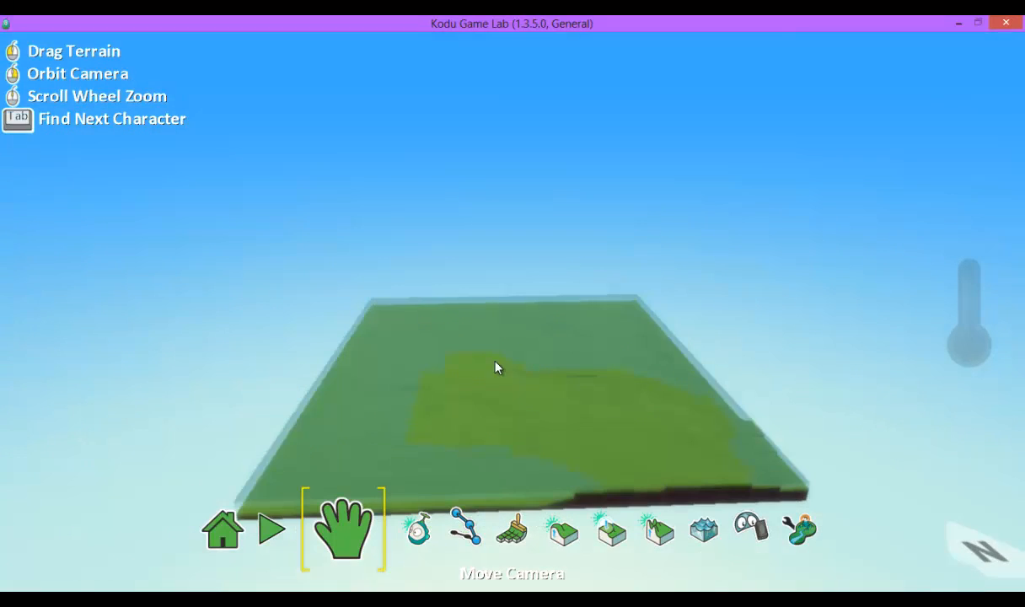
click(409, 529)
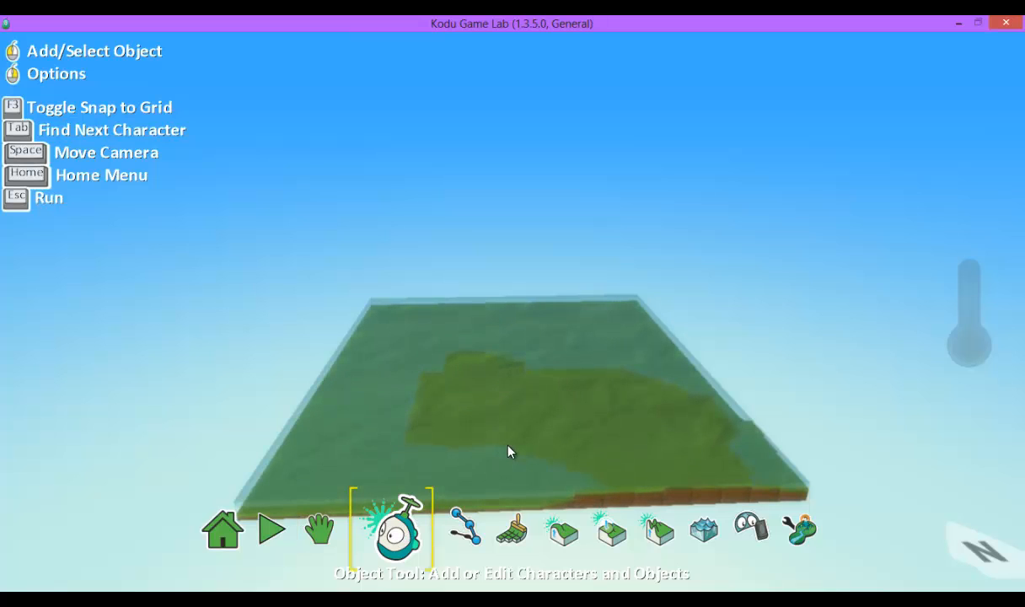
click(611, 343)
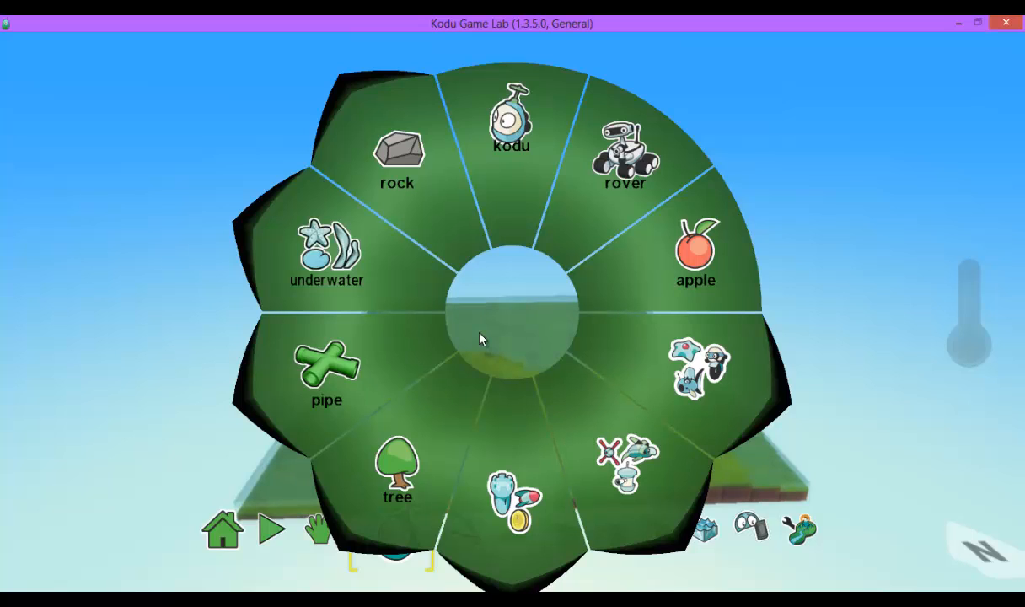
click(311, 385)
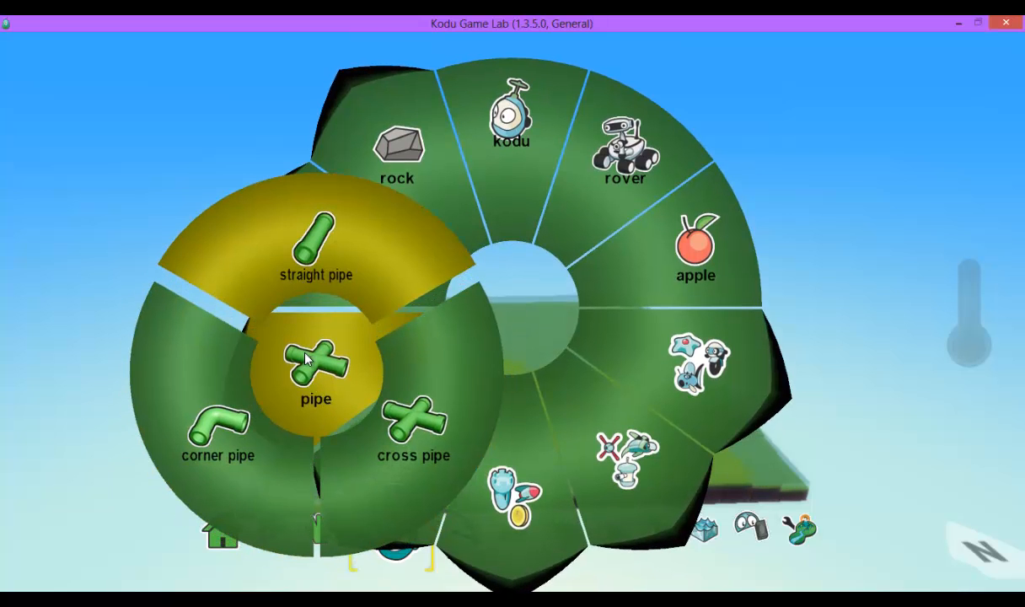
click(351, 280)
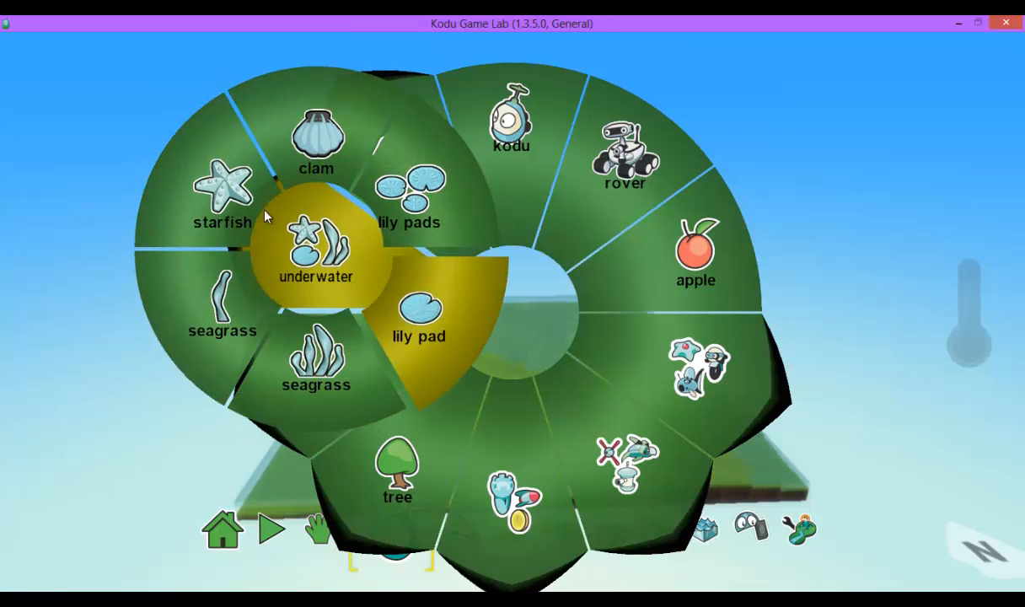
click(547, 325)
click(405, 196)
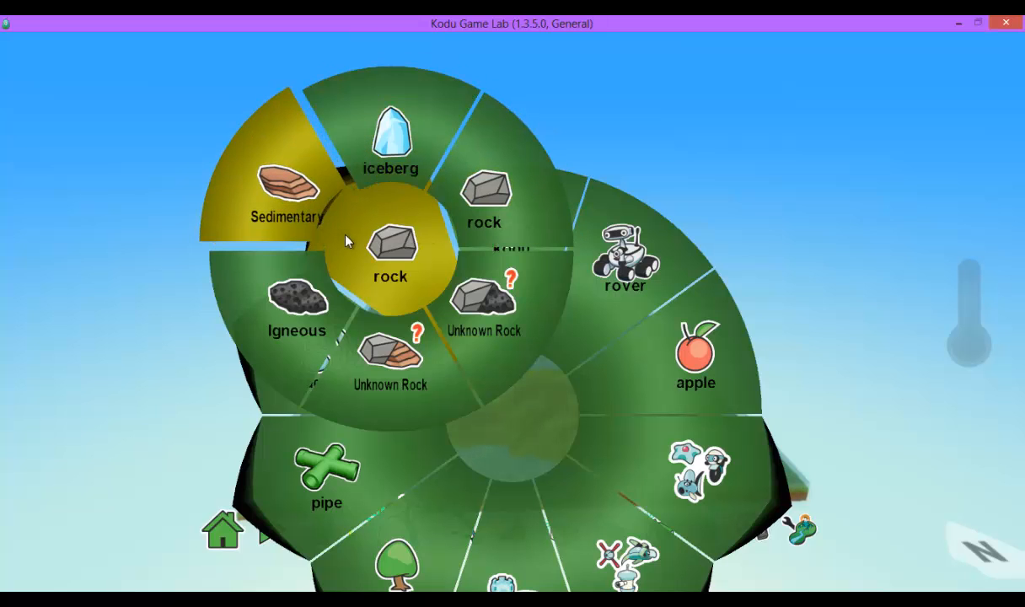
click(528, 380)
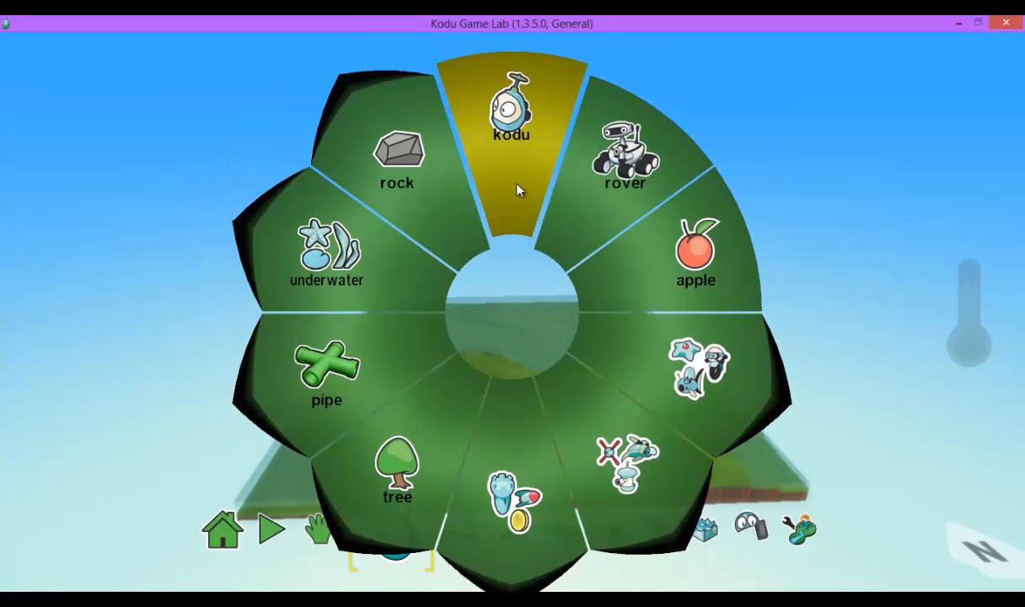
Add a red apple to the terrain and move it along the far side
mouse_move(519, 190)
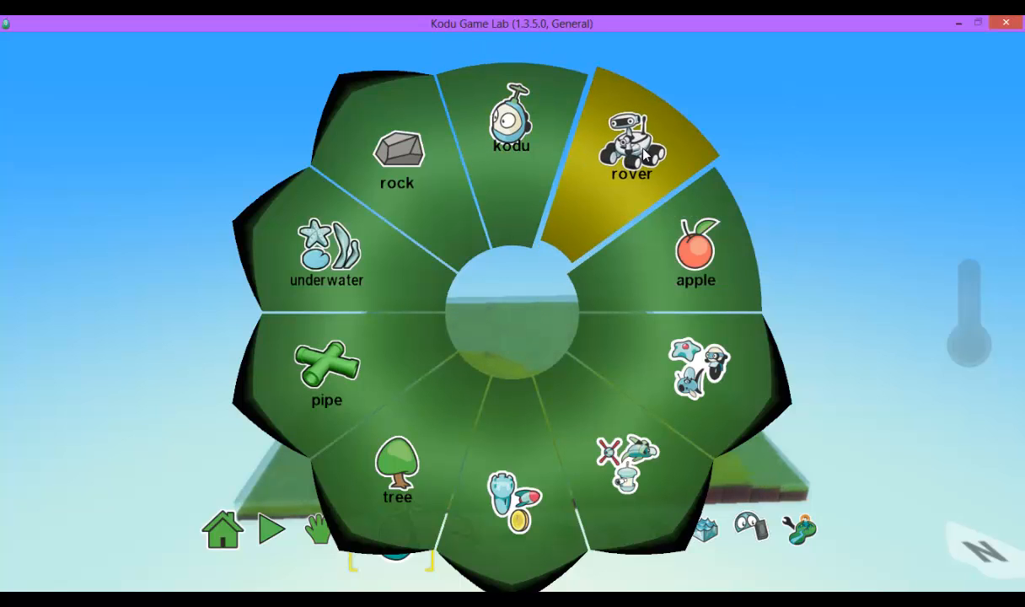
mouse_move(645, 155)
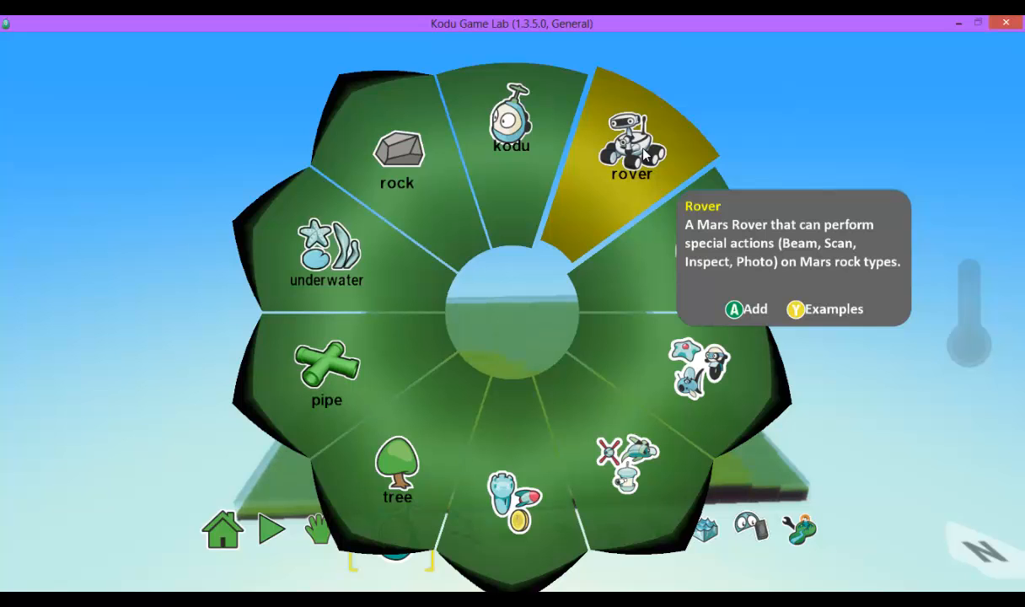
click(650, 278)
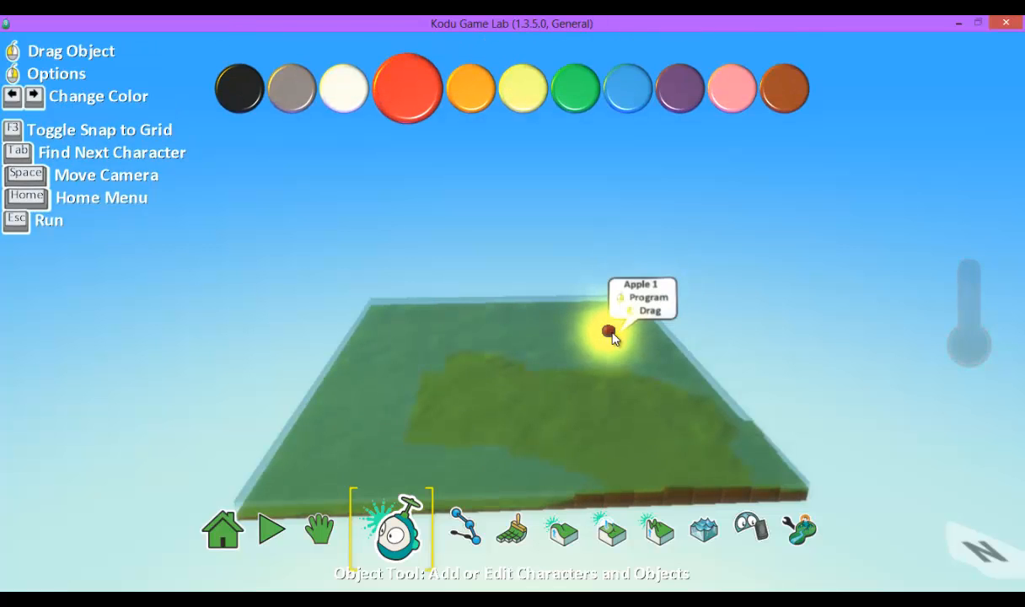
drag(612, 334, 569, 330)
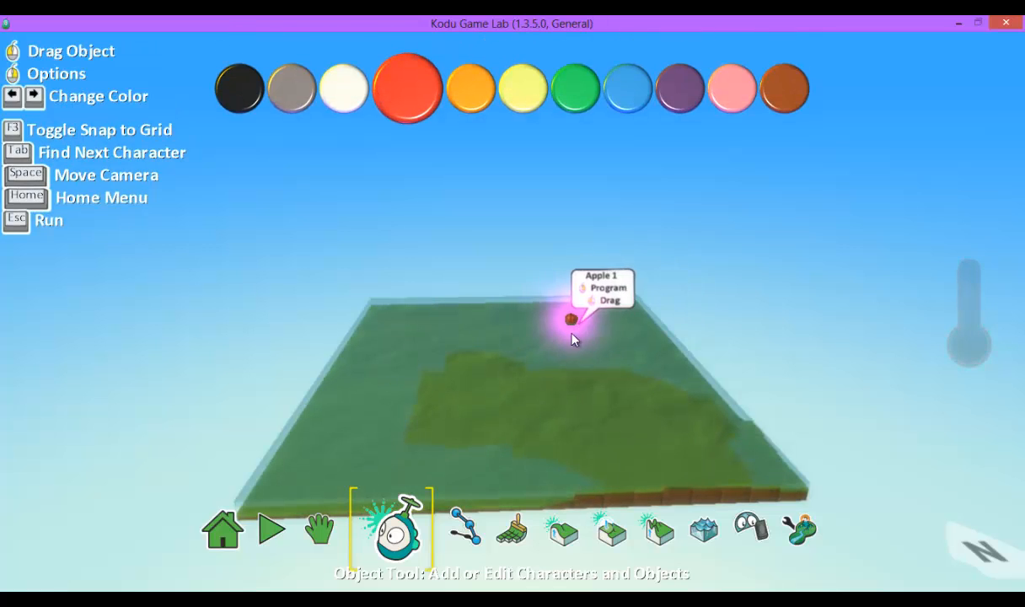
Examine the three grouped categories of addable objects, including those containing the jet, the turtle and the castle
click(551, 385)
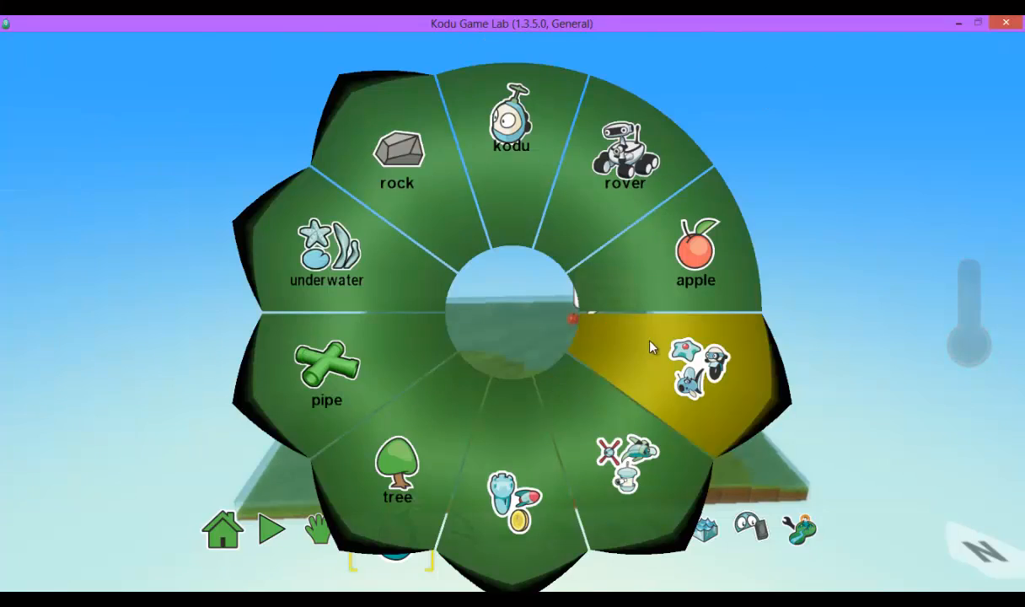
click(668, 381)
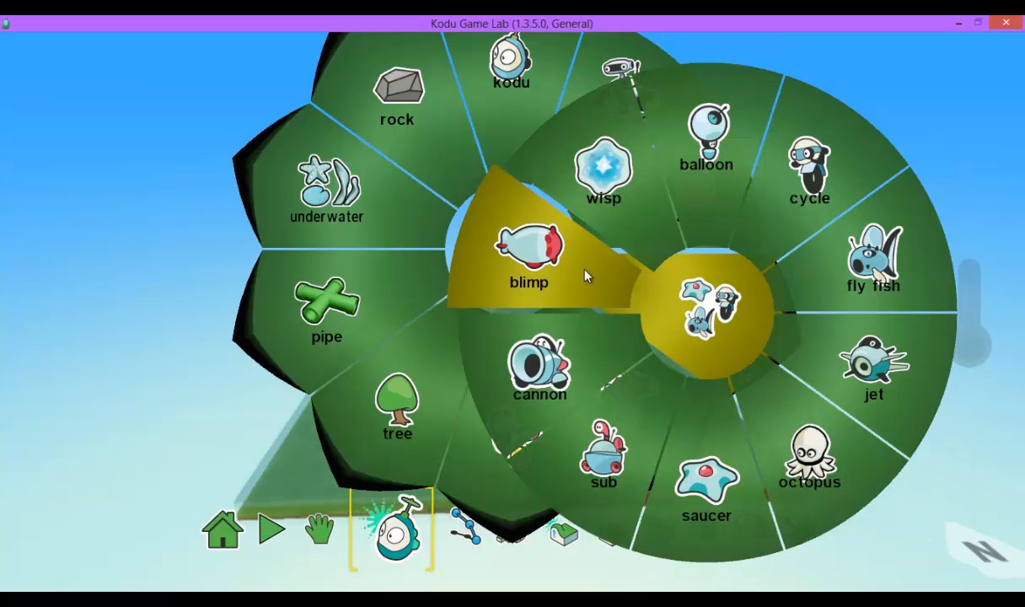
click(681, 305)
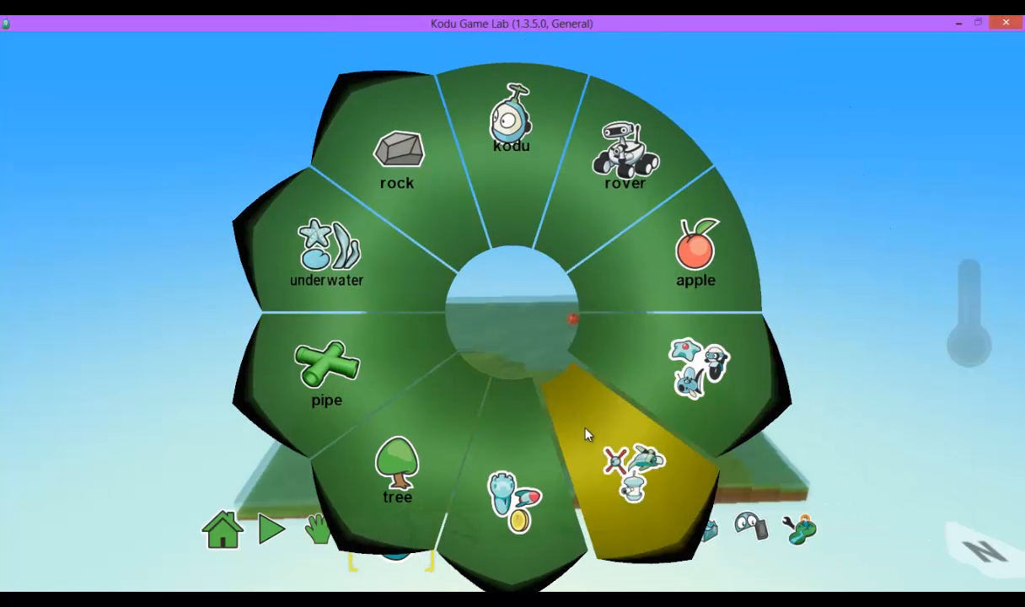
click(581, 426)
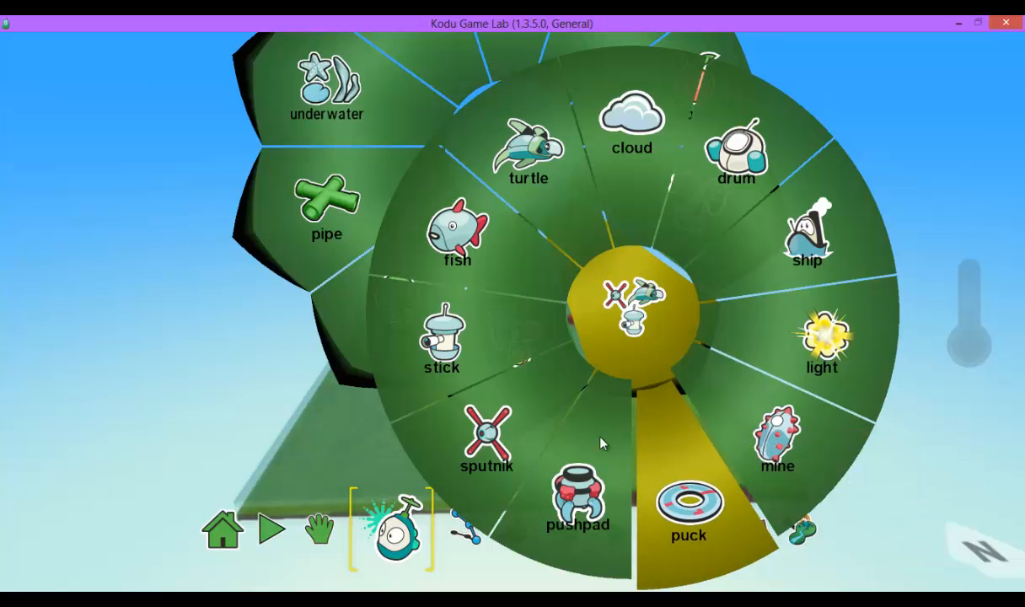
click(632, 325)
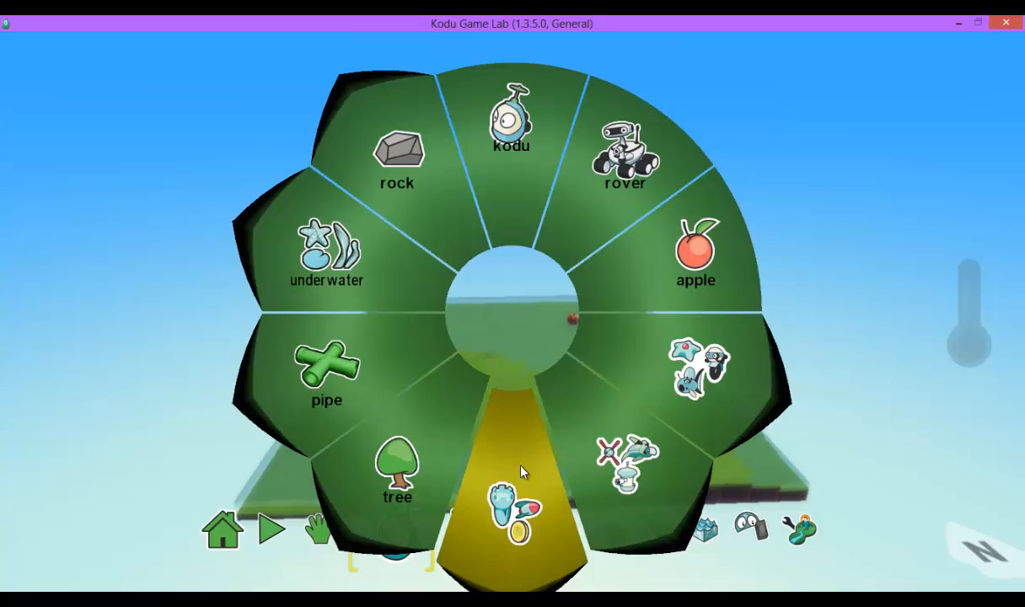
click(522, 472)
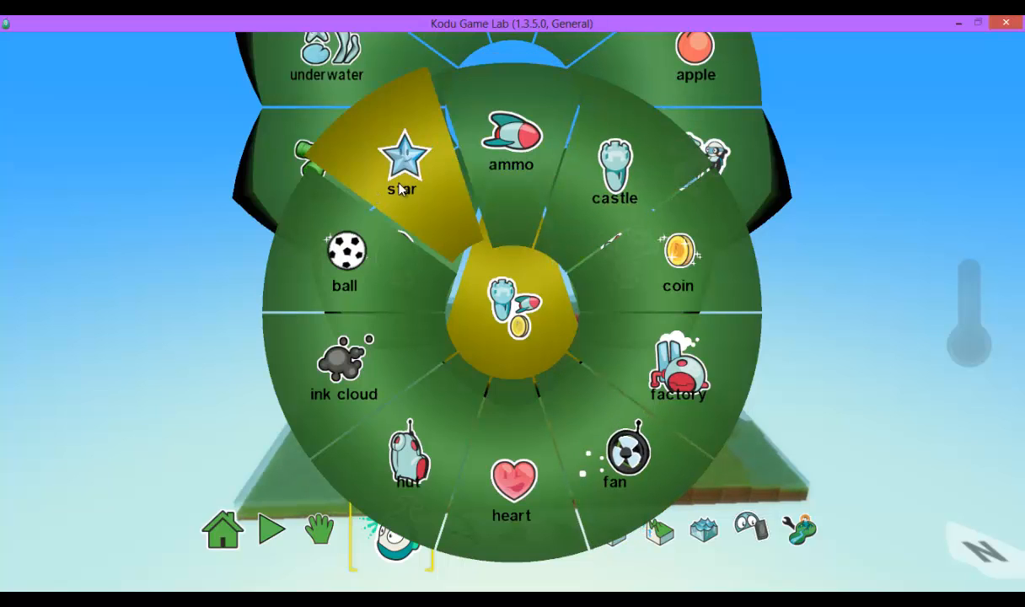
click(512, 317)
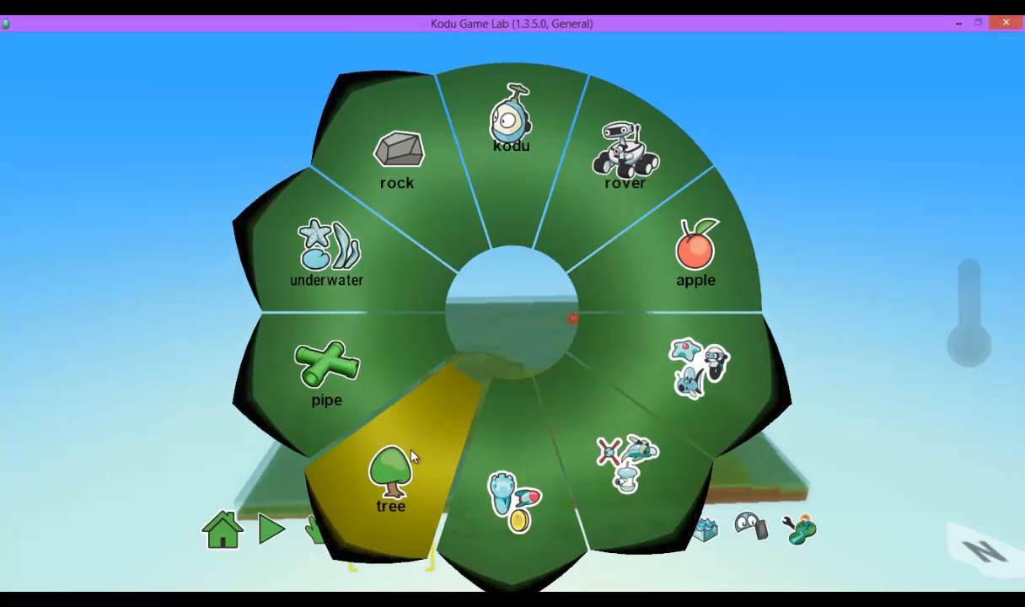
Add a green round-crowned tree and move it to the near corner of the terrain, over the lighter grass
click(414, 455)
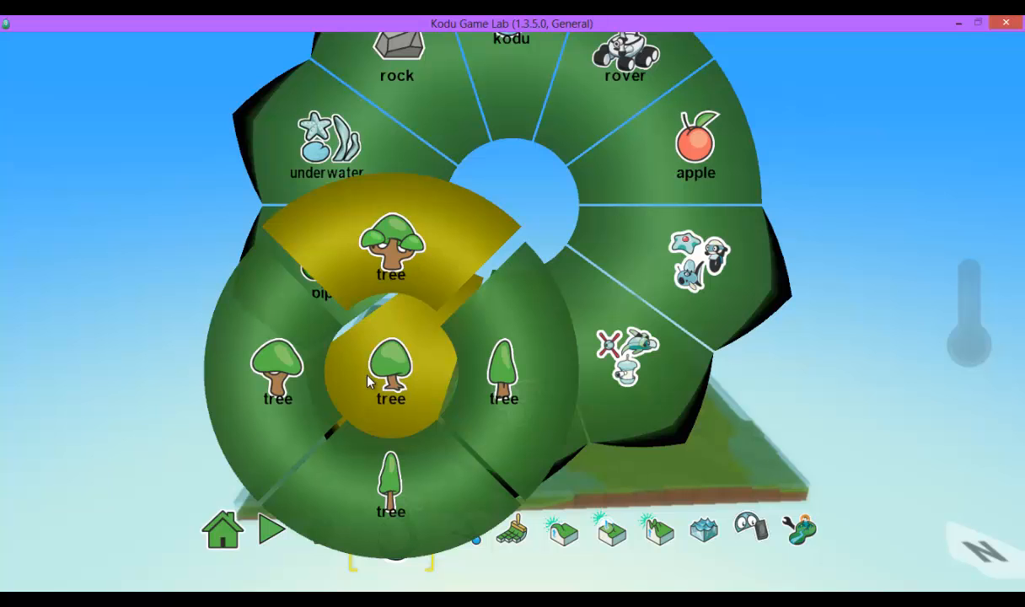
click(295, 376)
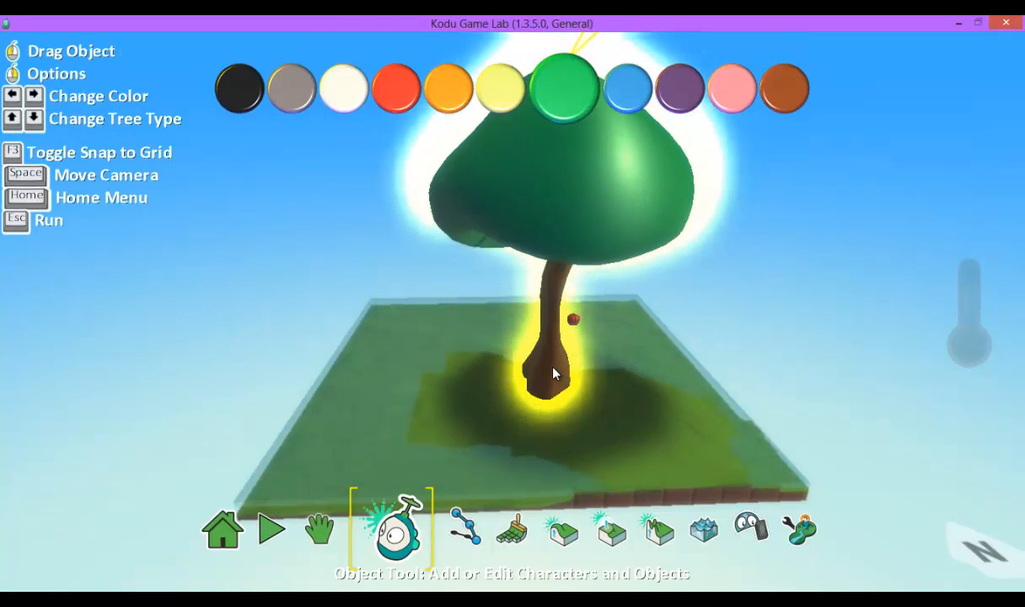
drag(553, 373, 586, 388)
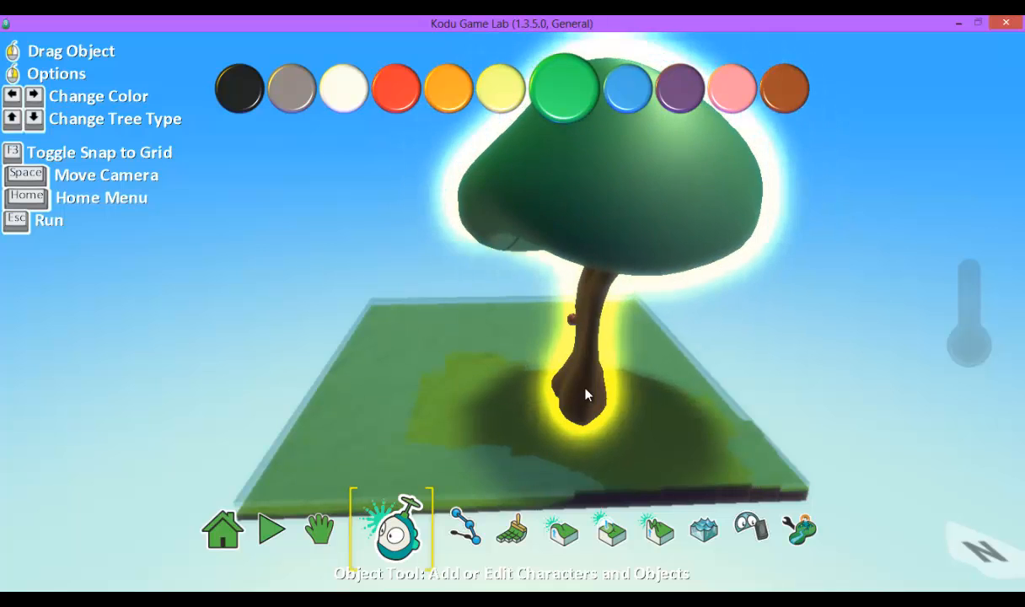
drag(585, 393, 683, 431)
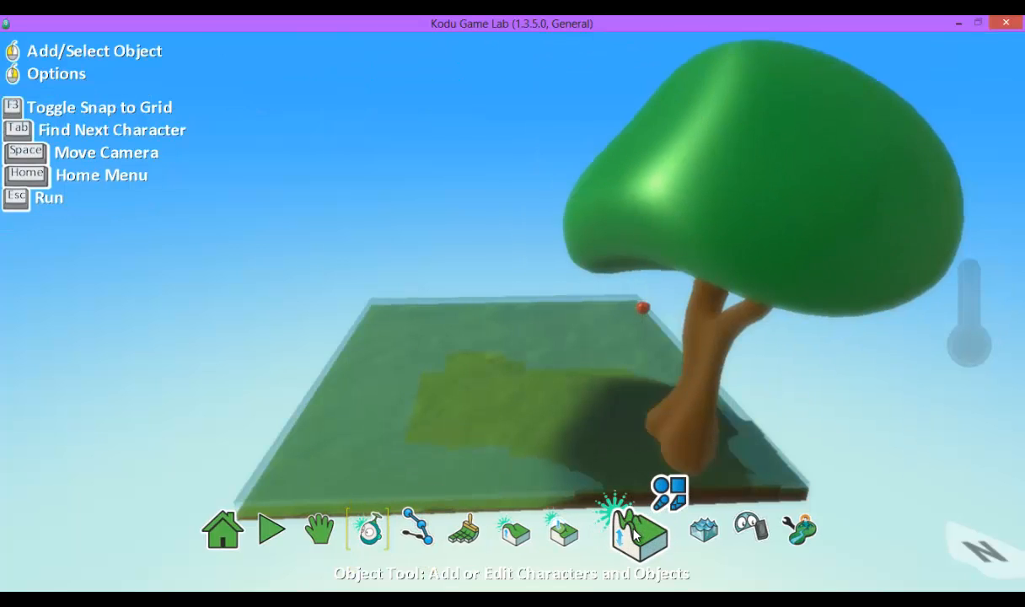
Try the tree in red and purple, and set its color back to green
key(Left)
key(Left)
key(Left)
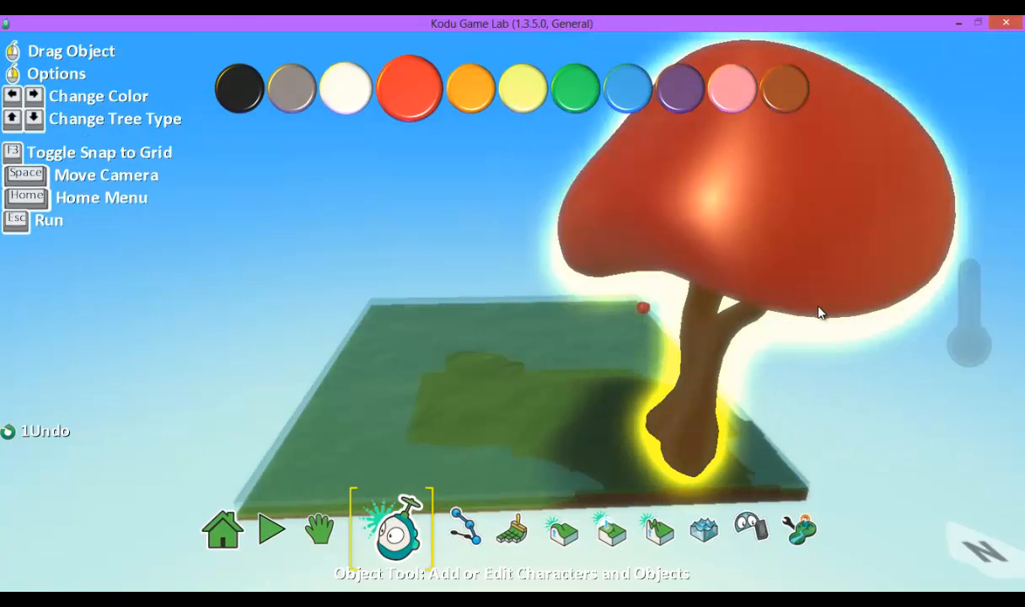
key(Right)
key(Right)
key(Right)
key(Right)
key(Right)
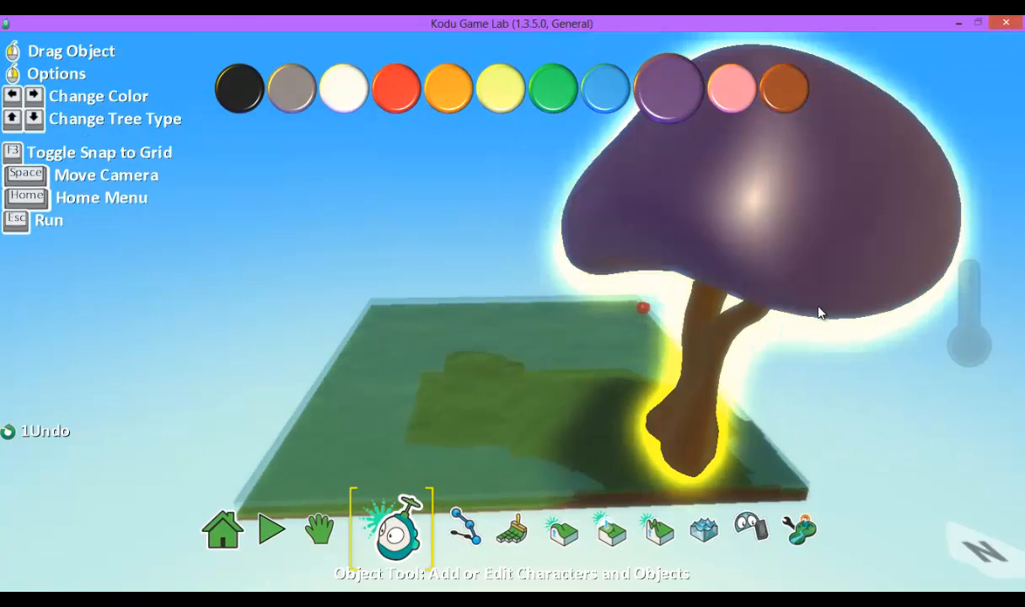
key(Left)
key(Left)
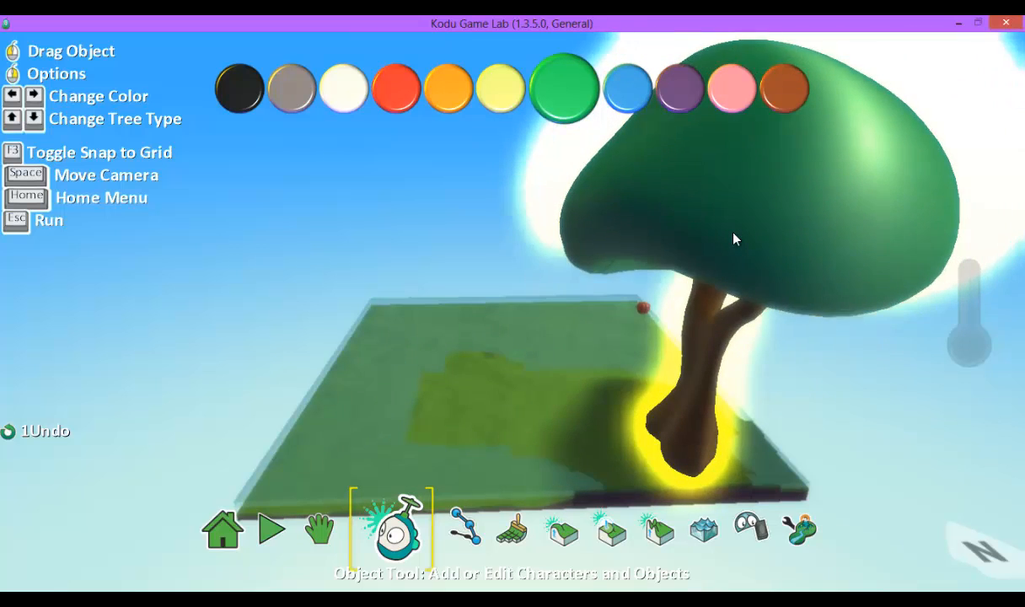
Set the tree's size to 0.2
right_click(734, 239)
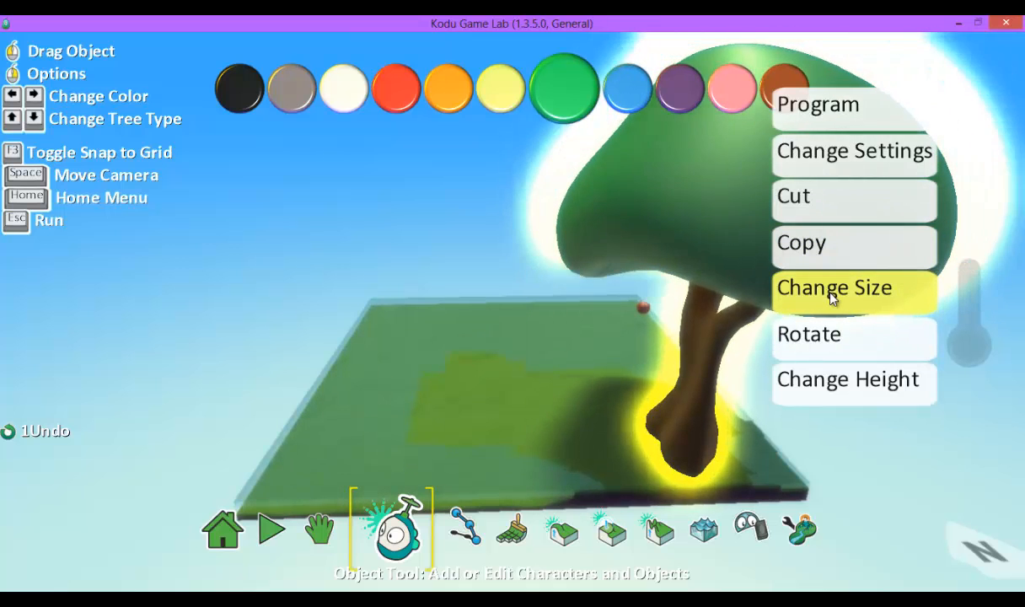
click(832, 295)
drag(378, 537, 338, 538)
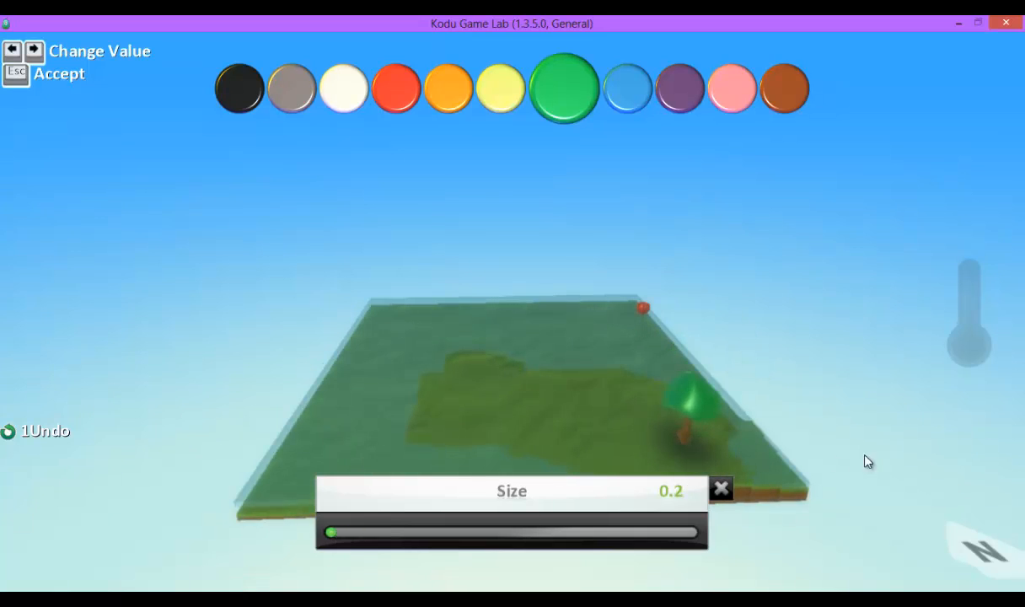
scroll(682, 442, up, 5)
scroll(767, 459, down, 5)
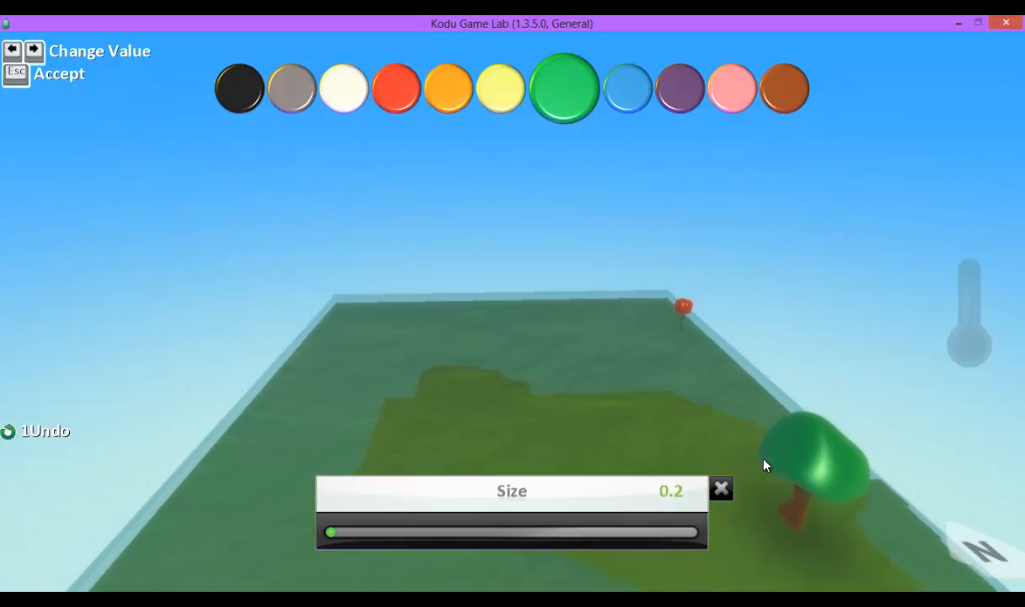
click(721, 490)
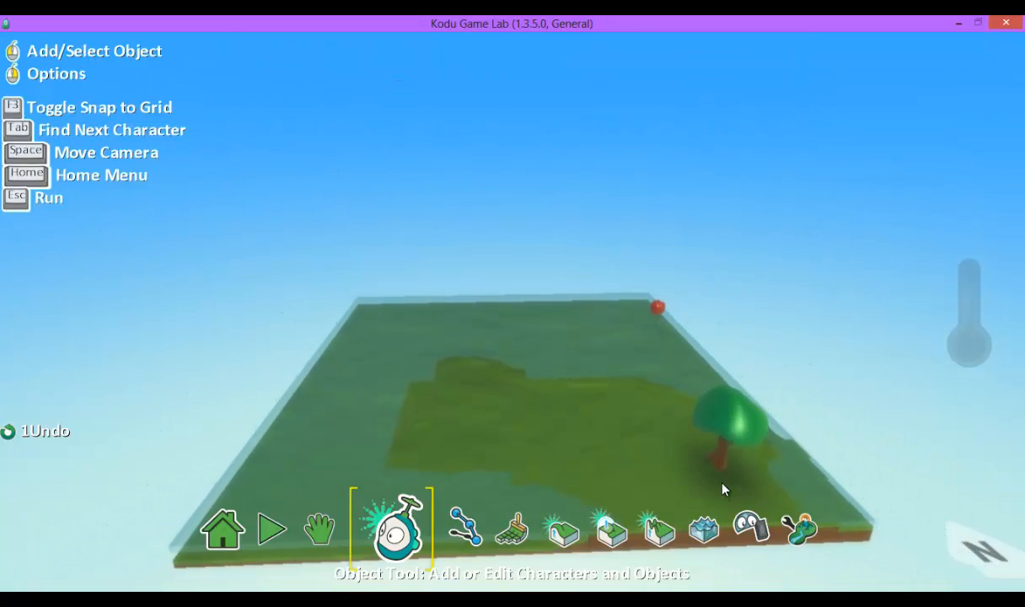
mouse_move(732, 446)
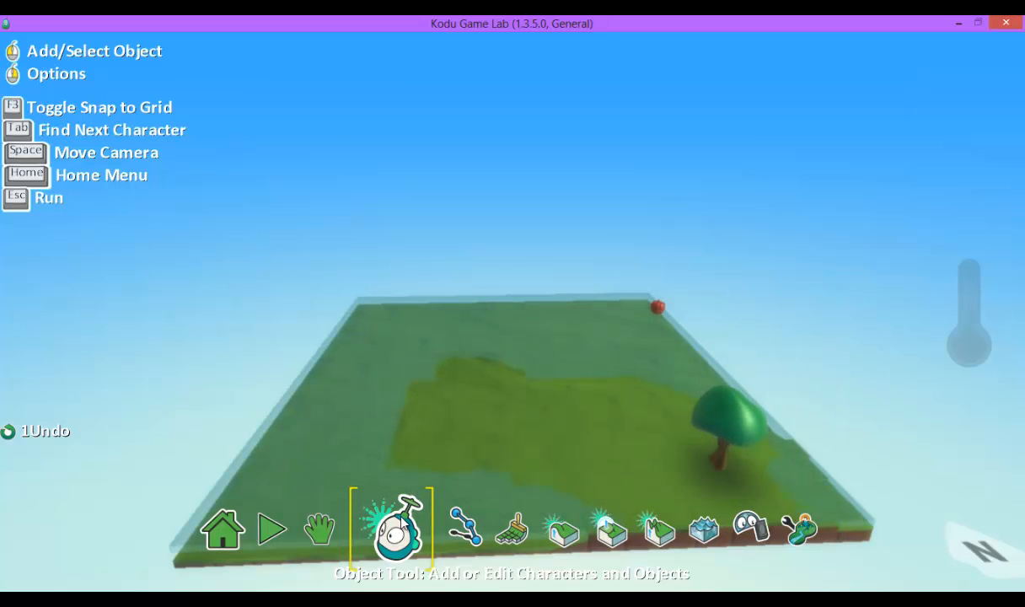
Add a blue jet to the terrain above the lighter grass patch
click(536, 452)
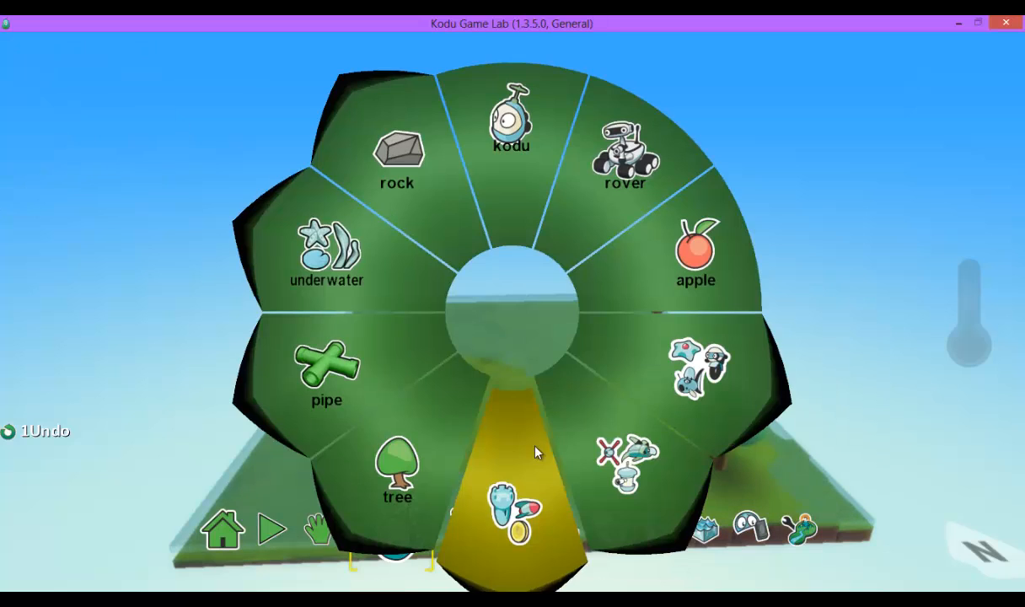
click(666, 383)
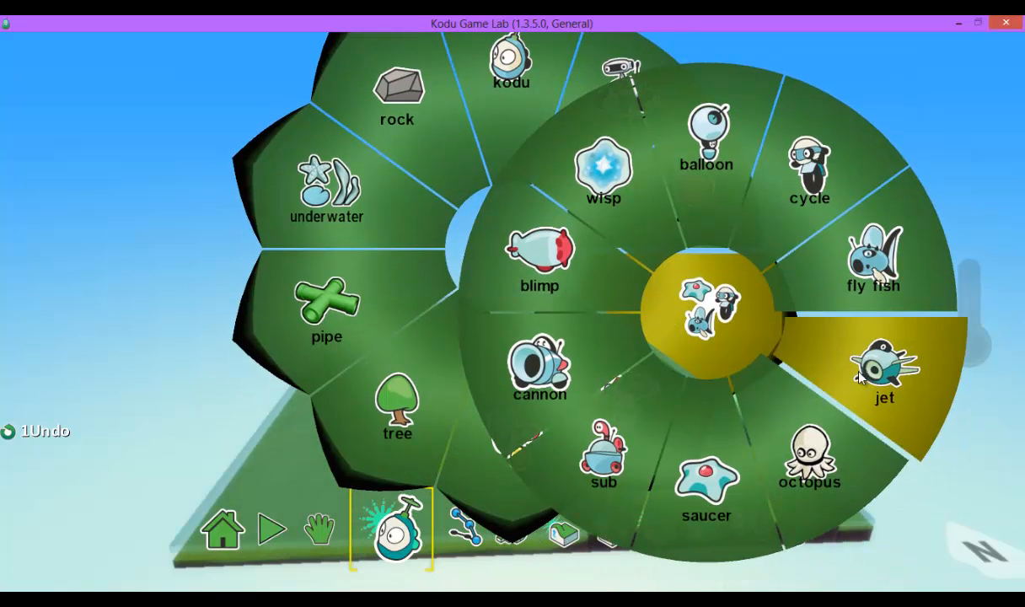
click(859, 377)
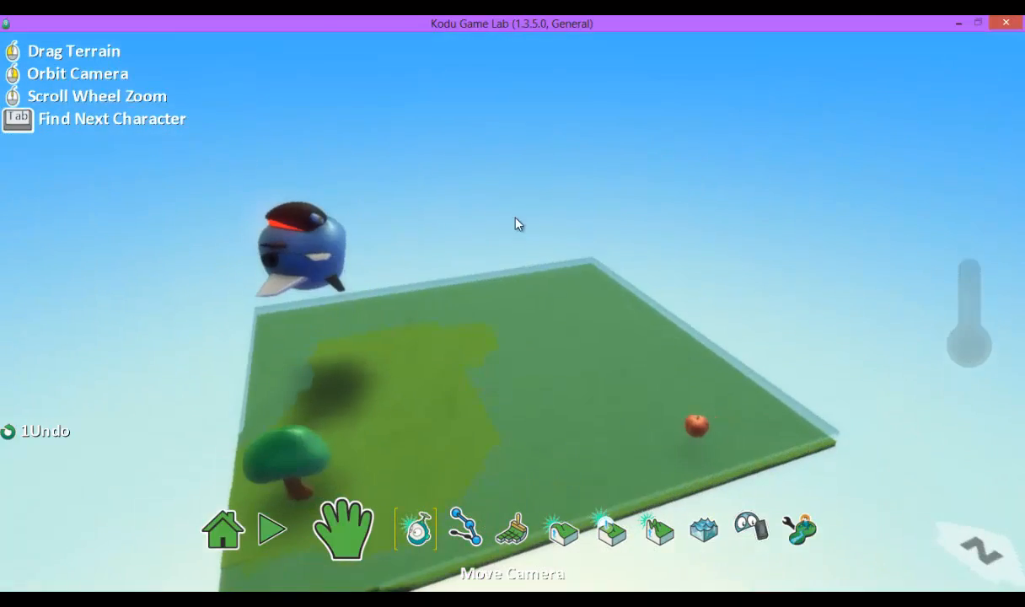
Set the jet's size to 0.6
right_drag(517, 222, 837, 226)
click(581, 295)
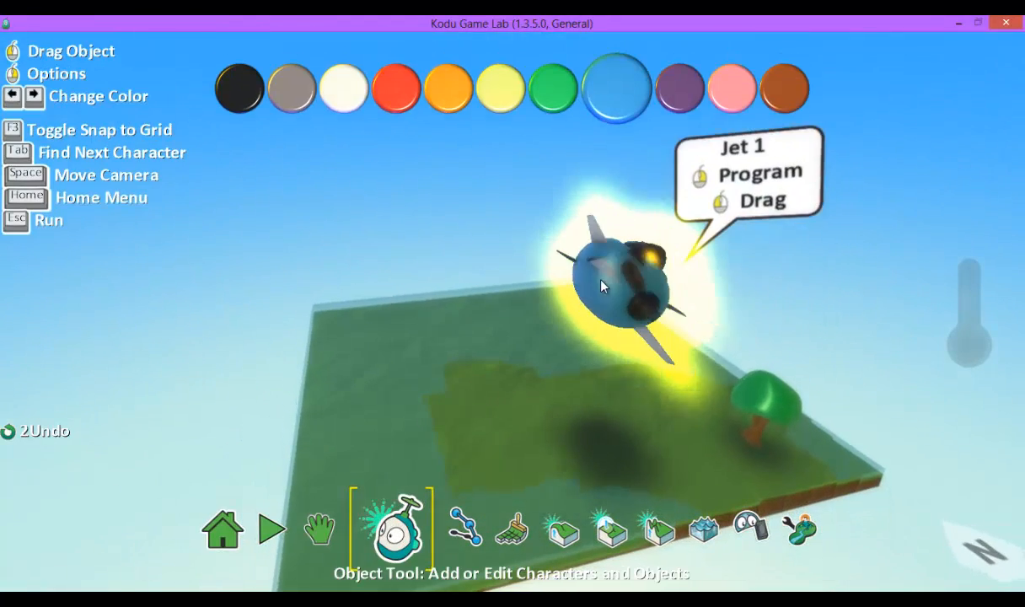
right_click(604, 292)
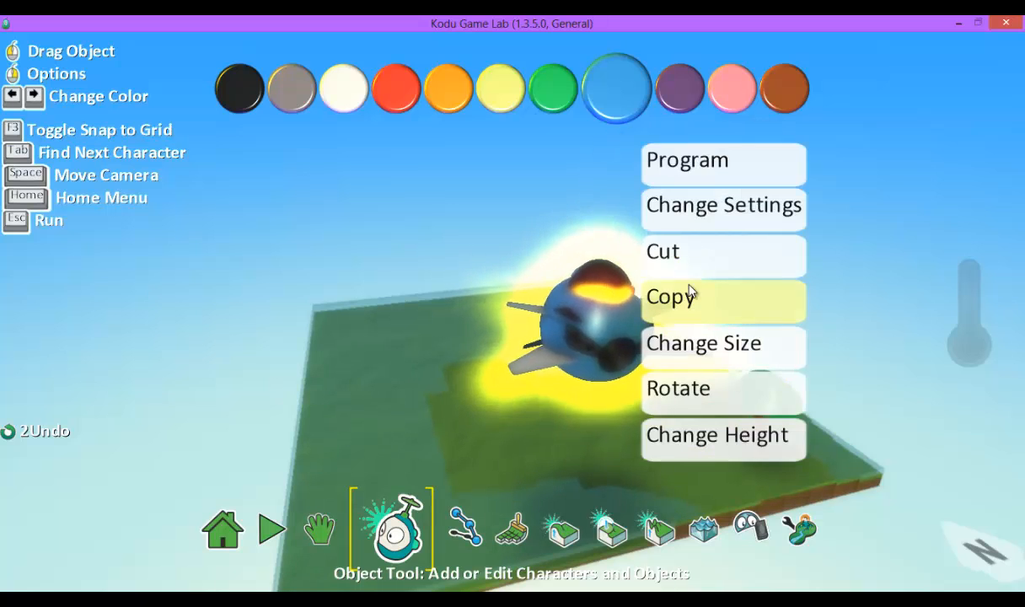
click(699, 345)
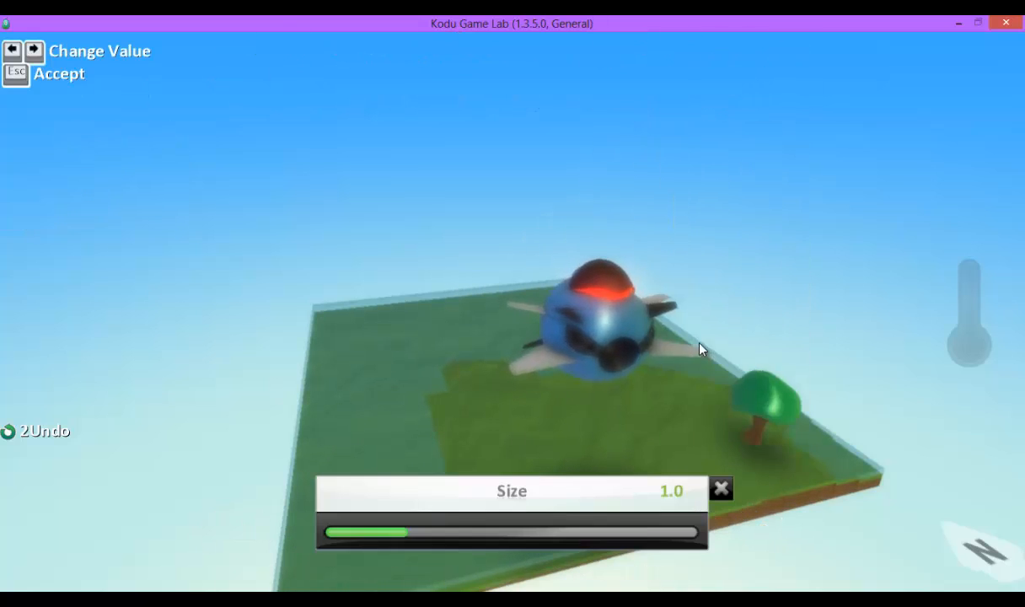
drag(407, 534, 371, 540)
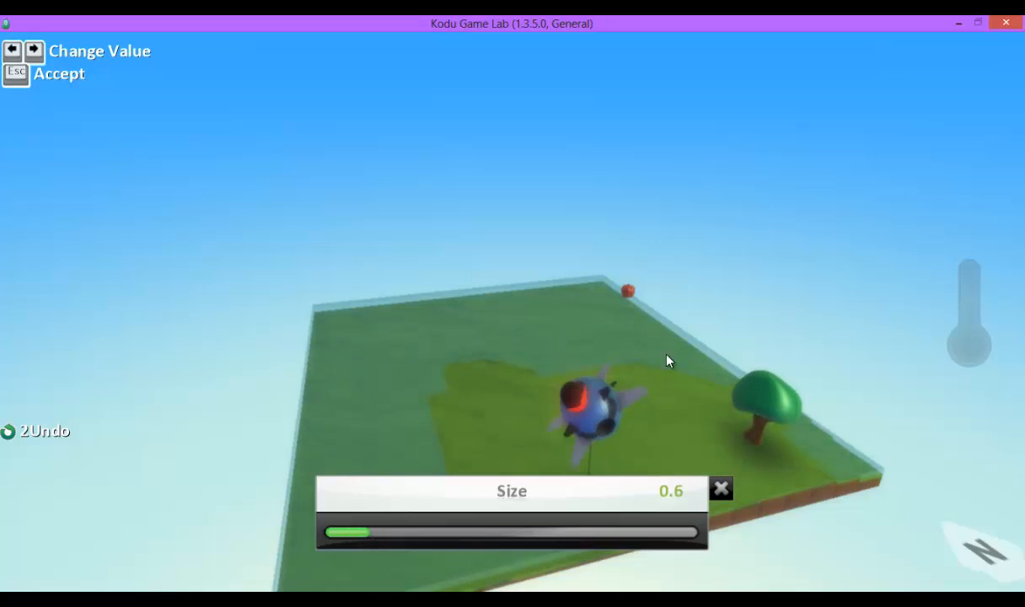
key(Escape)
right_click(763, 323)
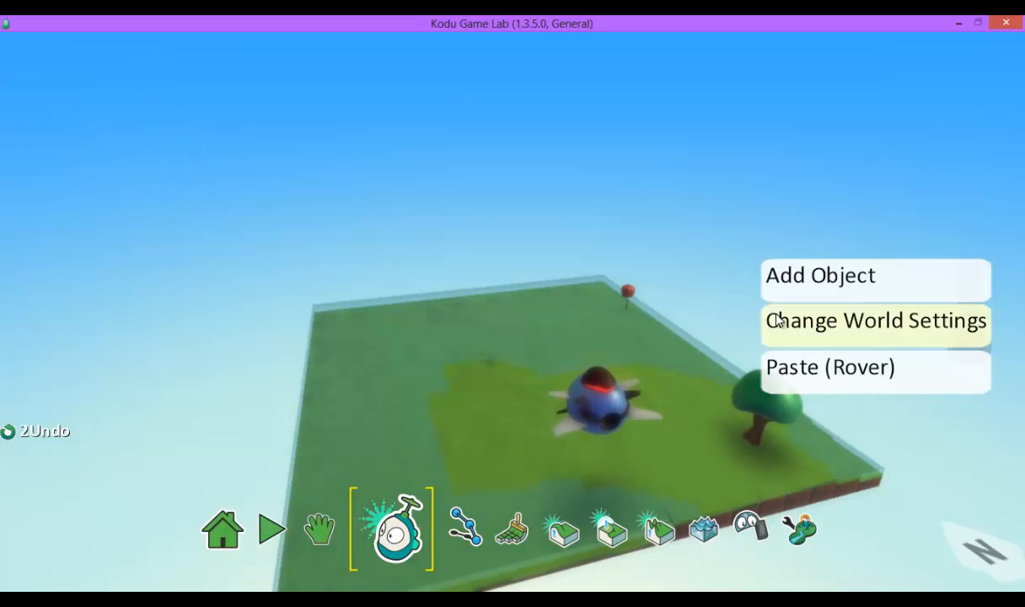
click(727, 273)
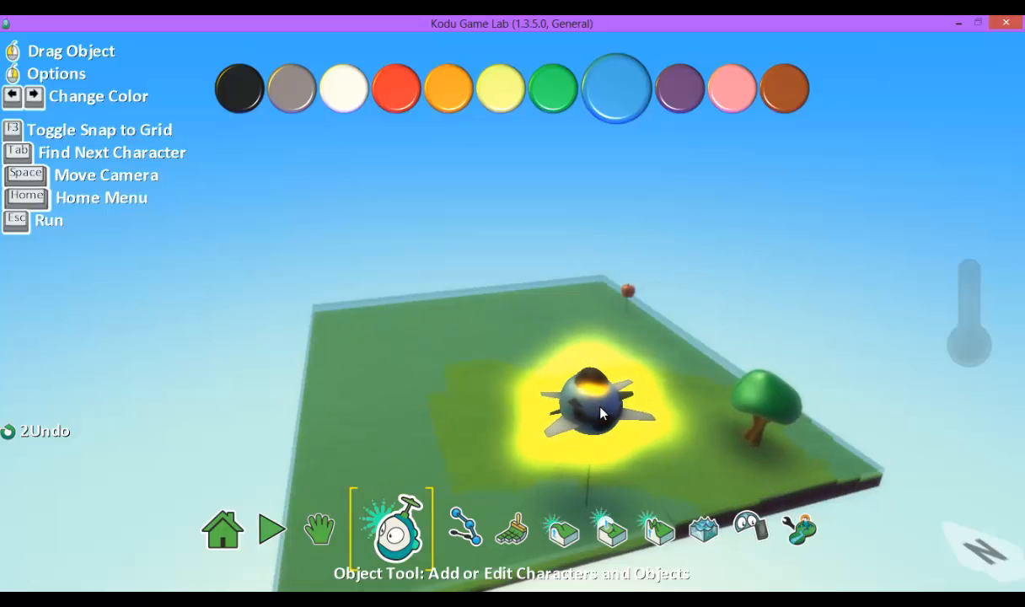
Raise the jet to a height of 5.53 and color it red
right_click(600, 408)
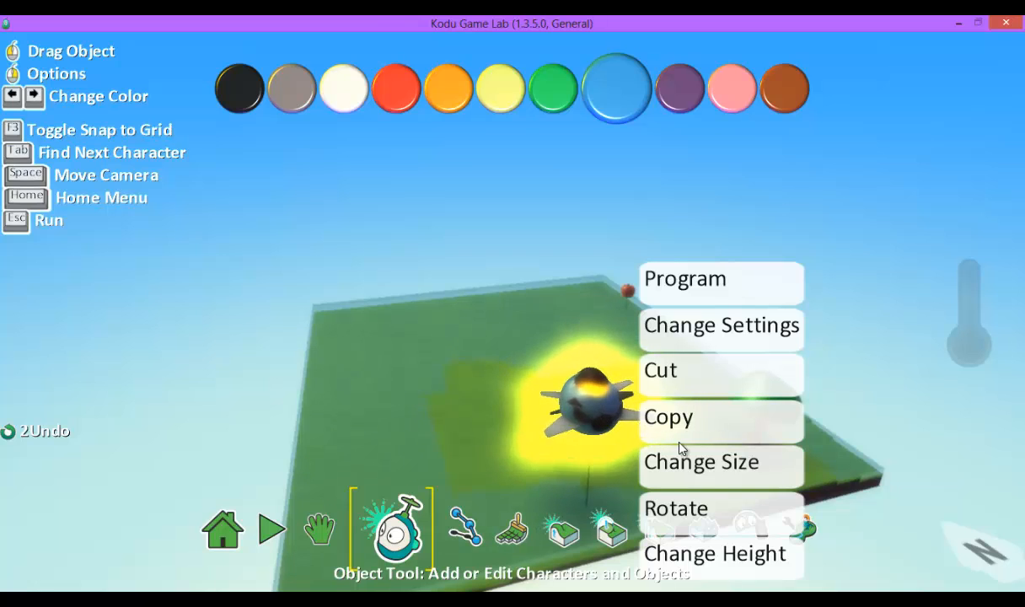
click(704, 553)
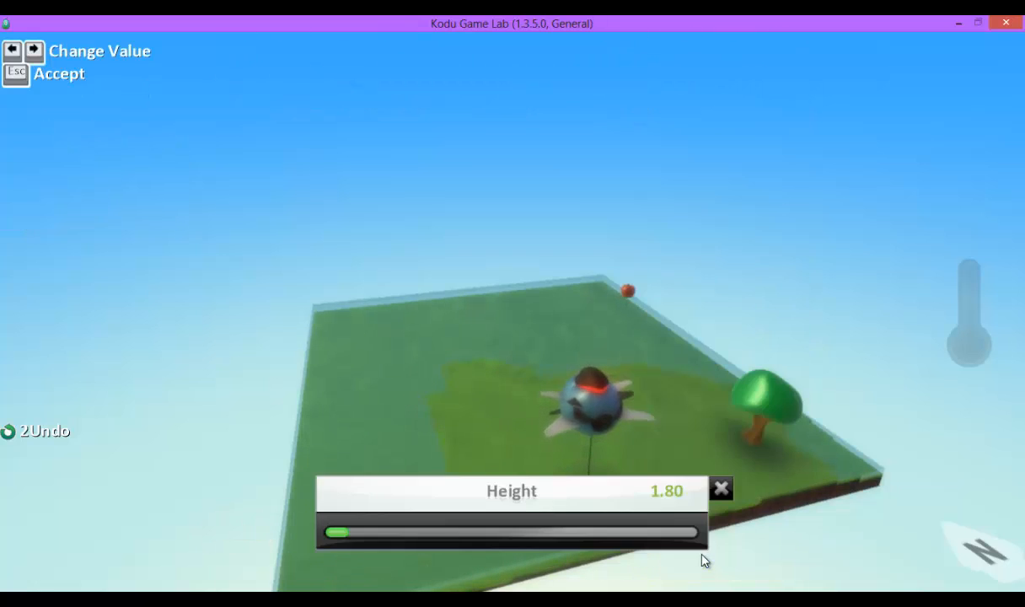
drag(343, 536, 394, 530)
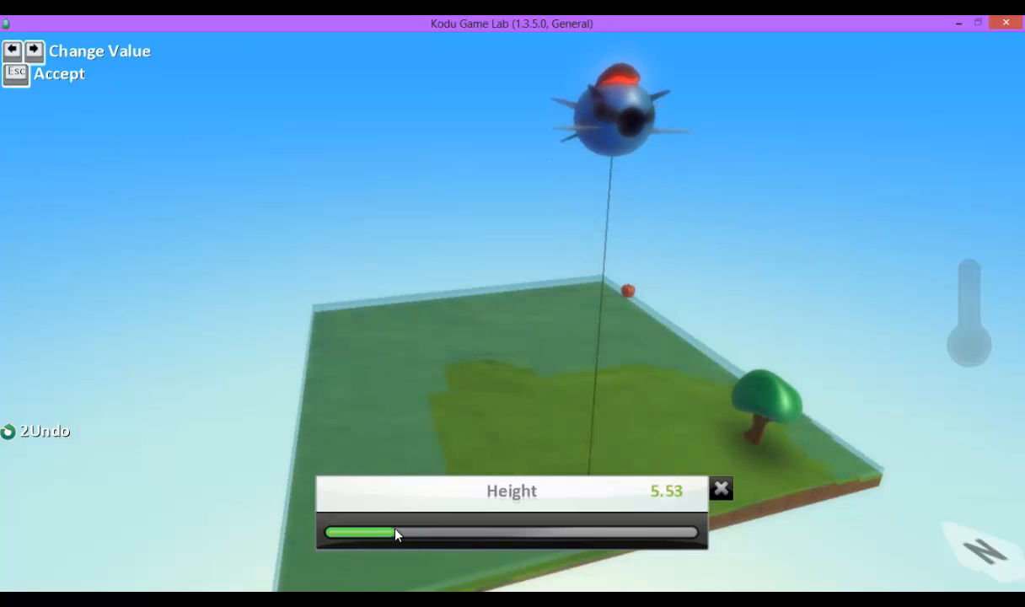
key(Escape)
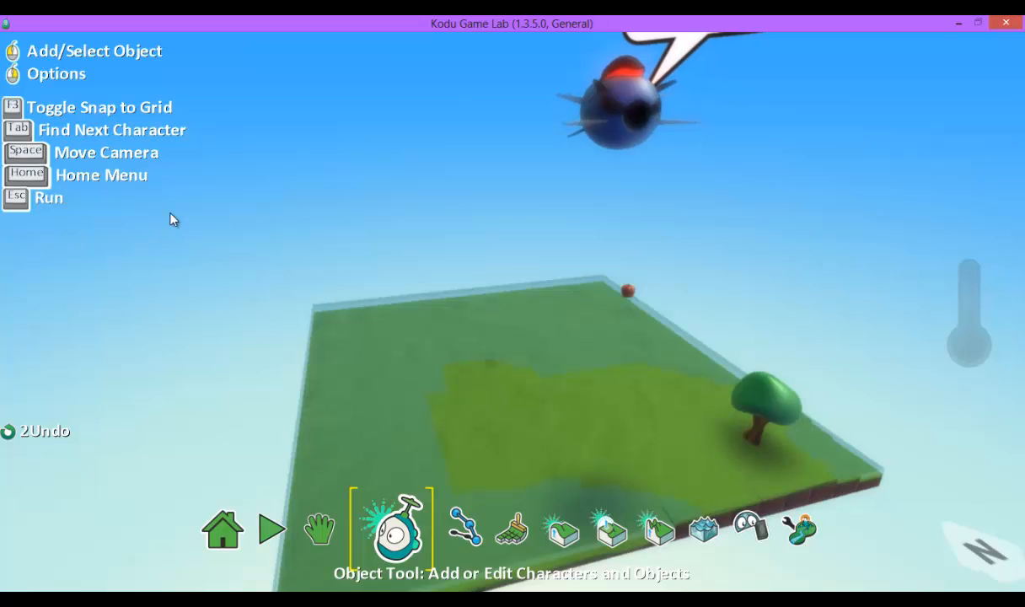
mouse_move(600, 154)
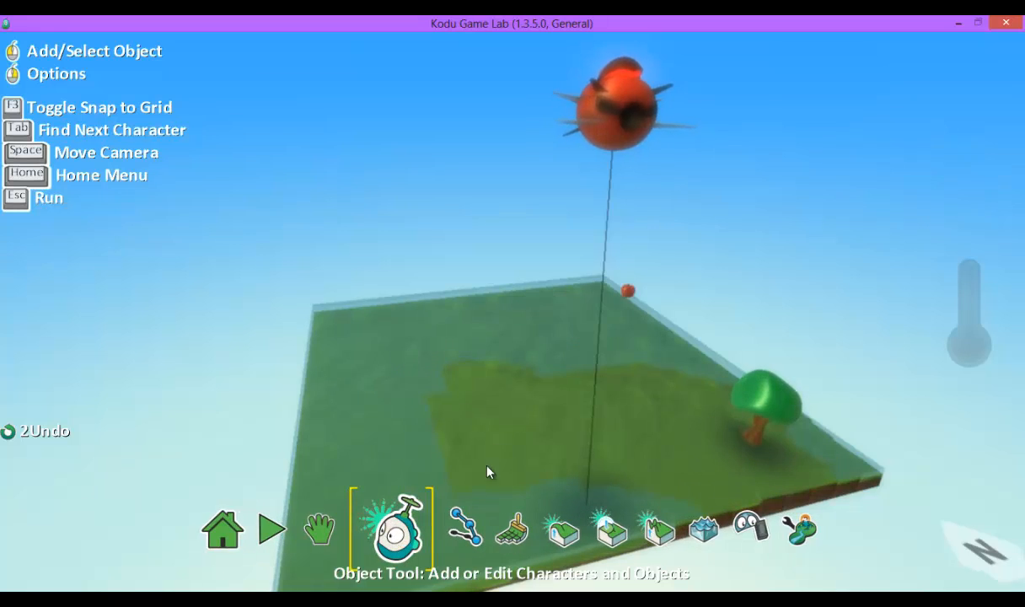
Add a cloud and move it over the darker grass of the terrain
click(460, 299)
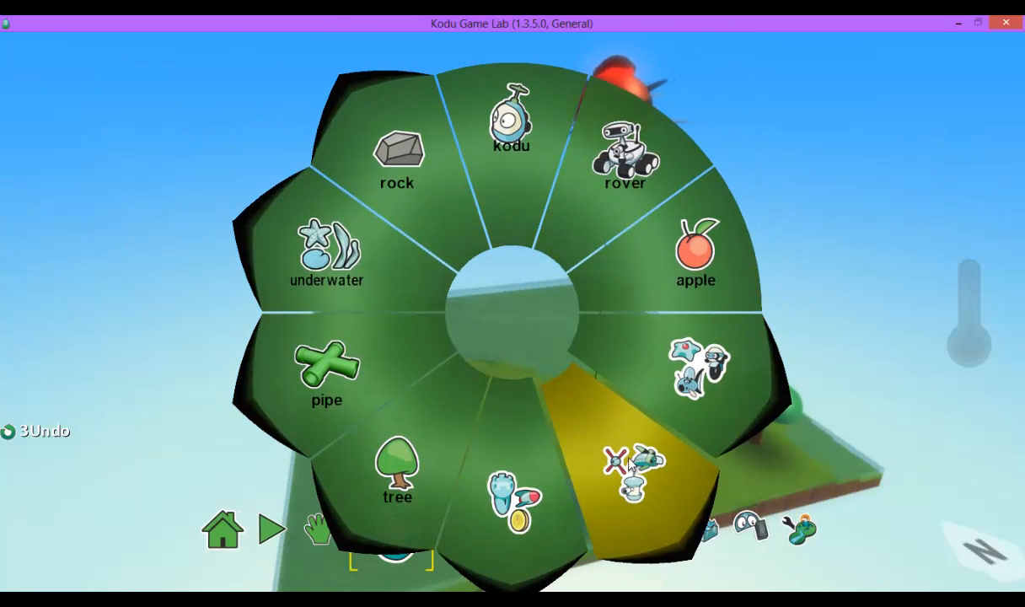
click(633, 457)
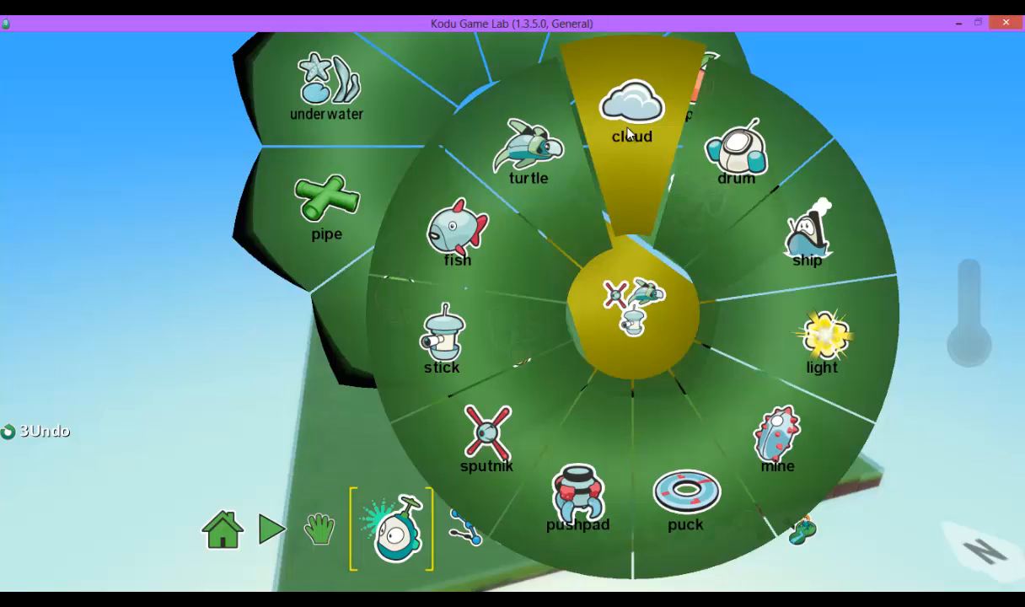
click(630, 127)
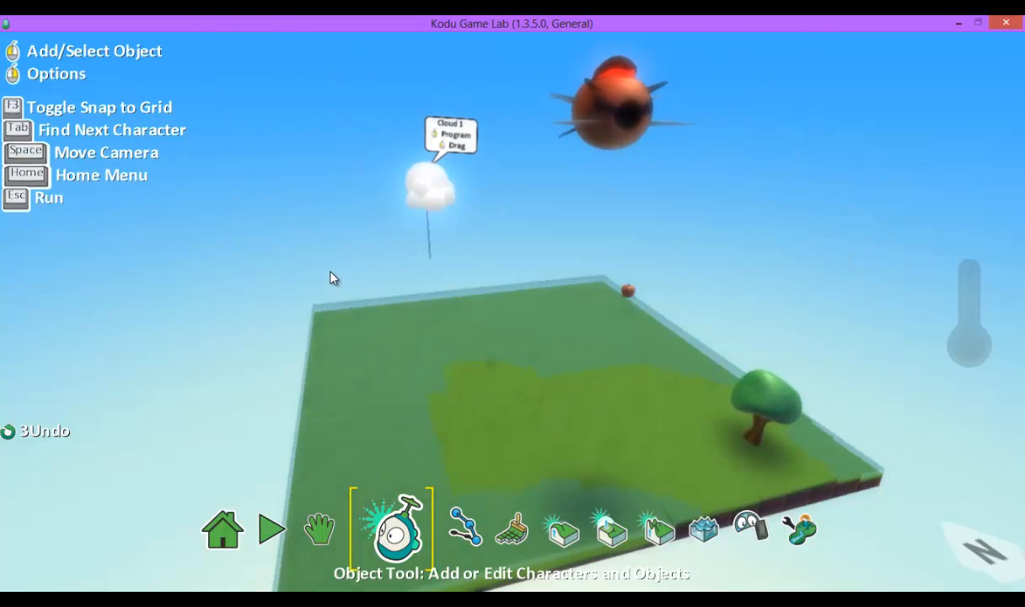
drag(430, 187, 366, 293)
Set the cloud's size to 0.6
right_click(370, 317)
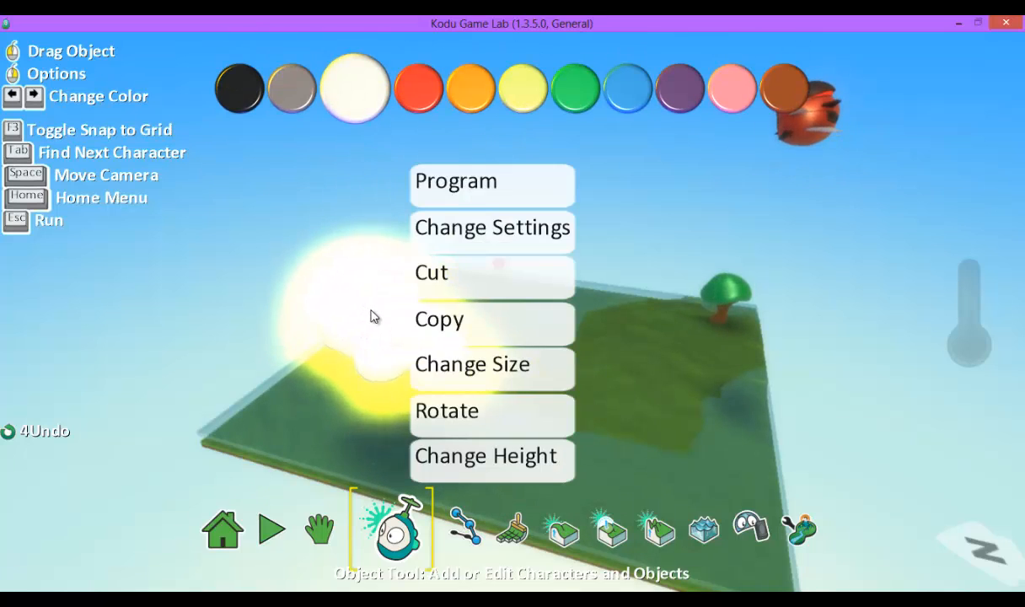
click(458, 385)
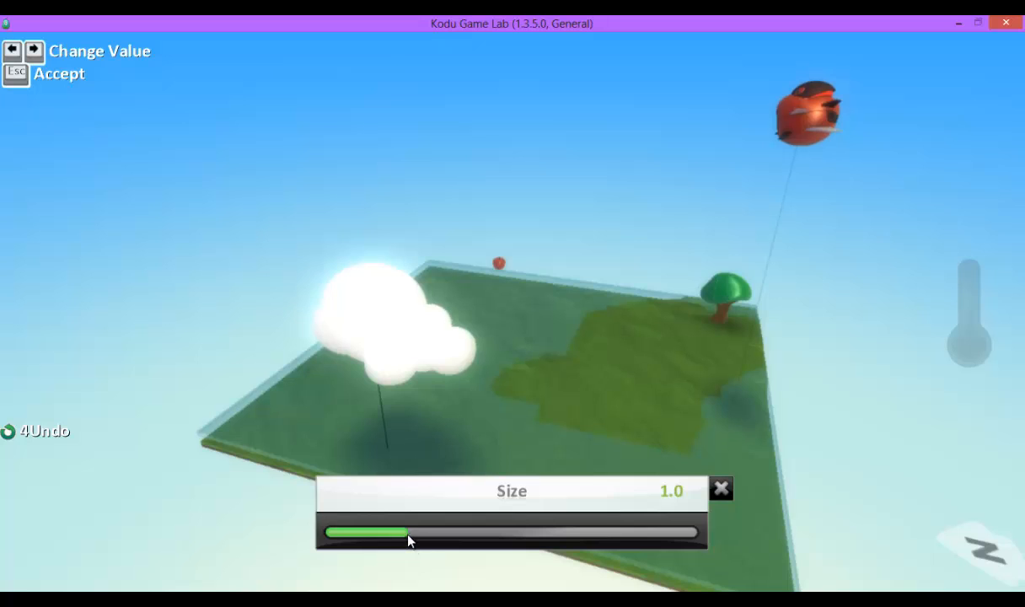
drag(408, 540, 368, 540)
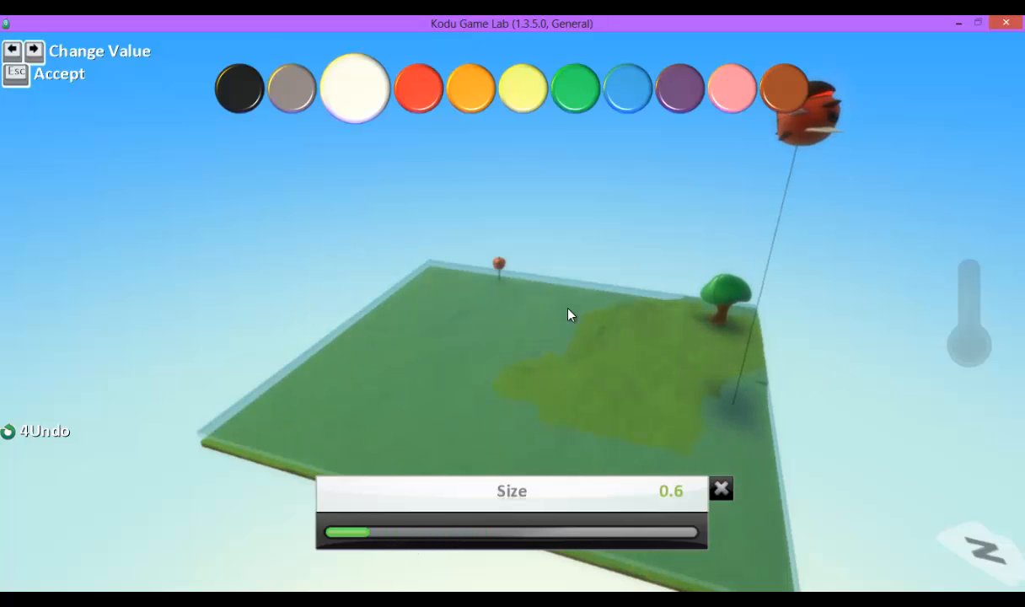
key(Escape)
Raise the cloud to a height of 6.36
key(space)
right_drag(641, 228, 321, 217)
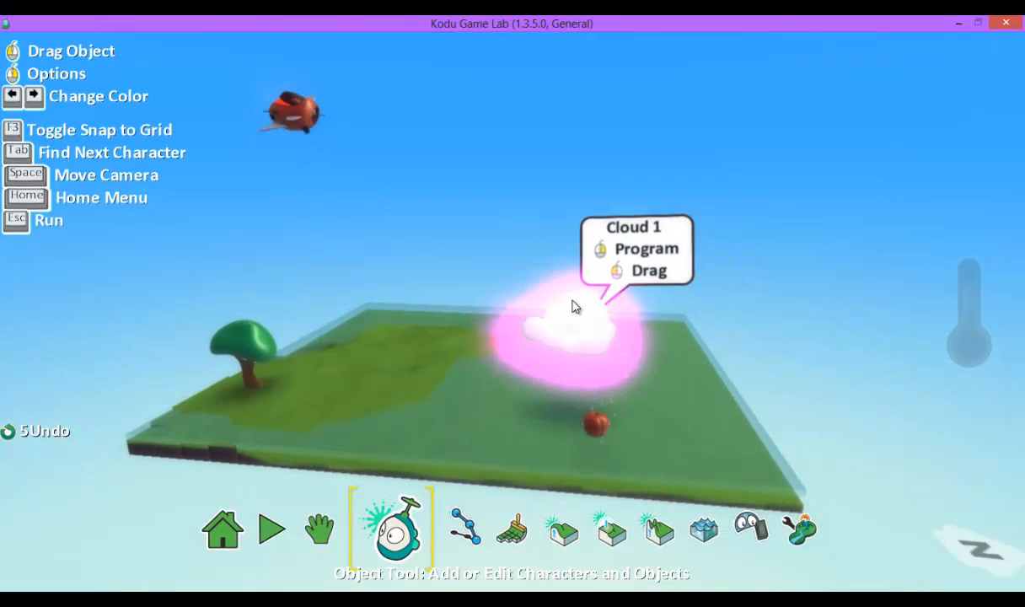
key(space)
right_drag(716, 289, 626, 281)
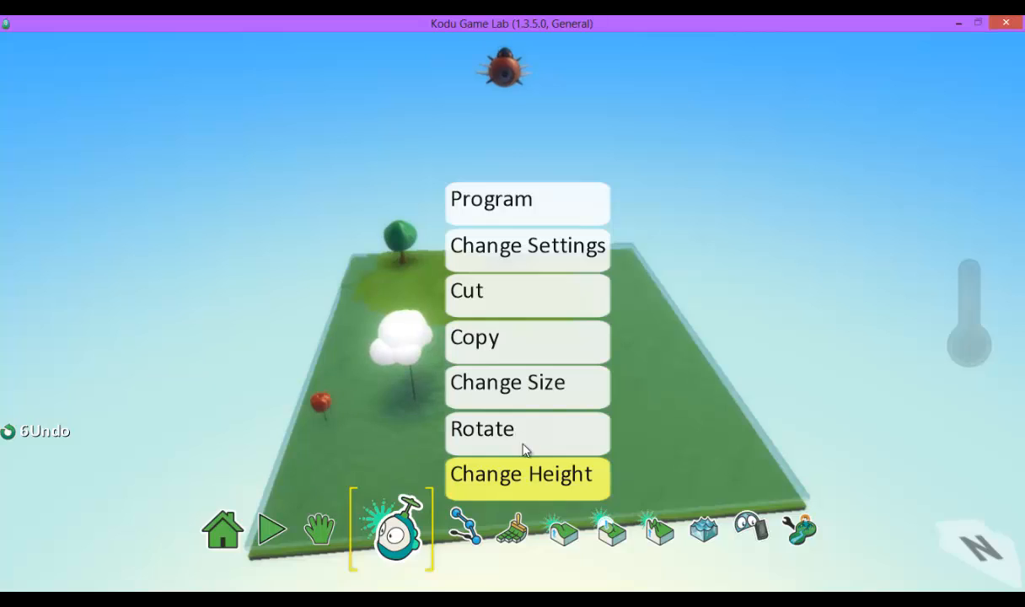
click(523, 472)
drag(343, 538, 405, 540)
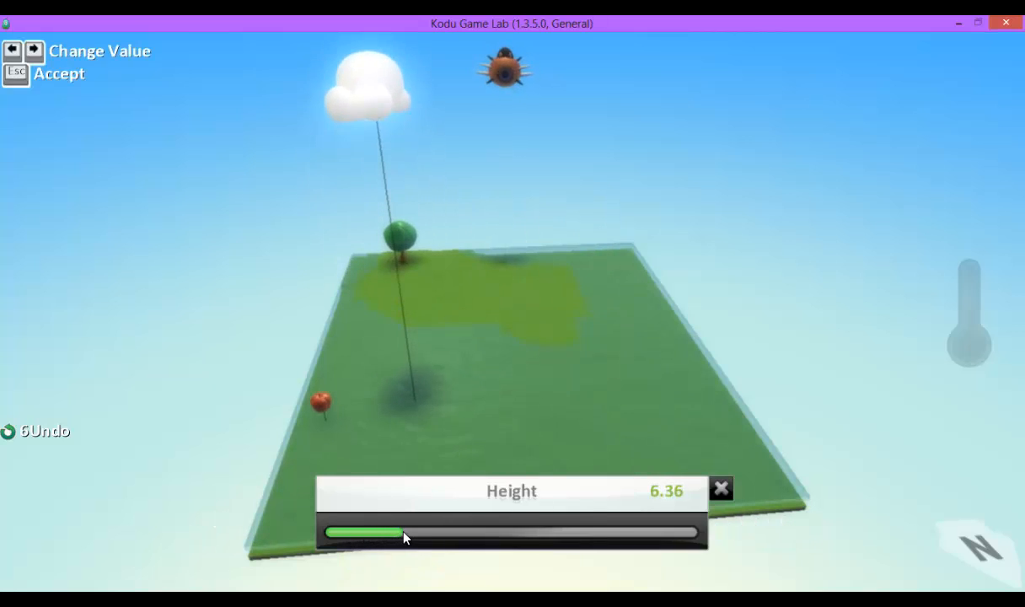
key(Escape)
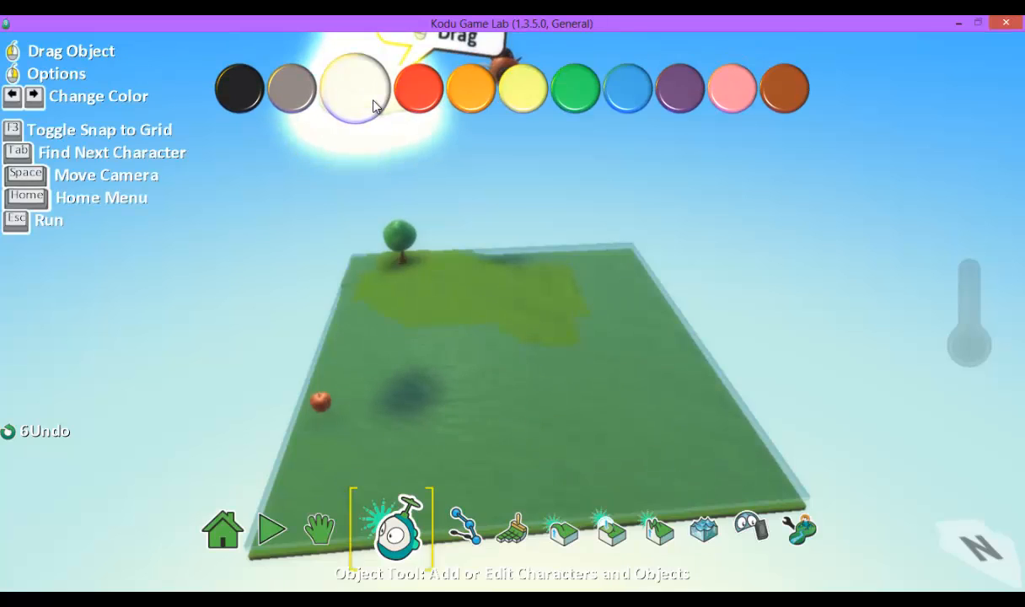
Color the cloud gray and copy it
key(Left)
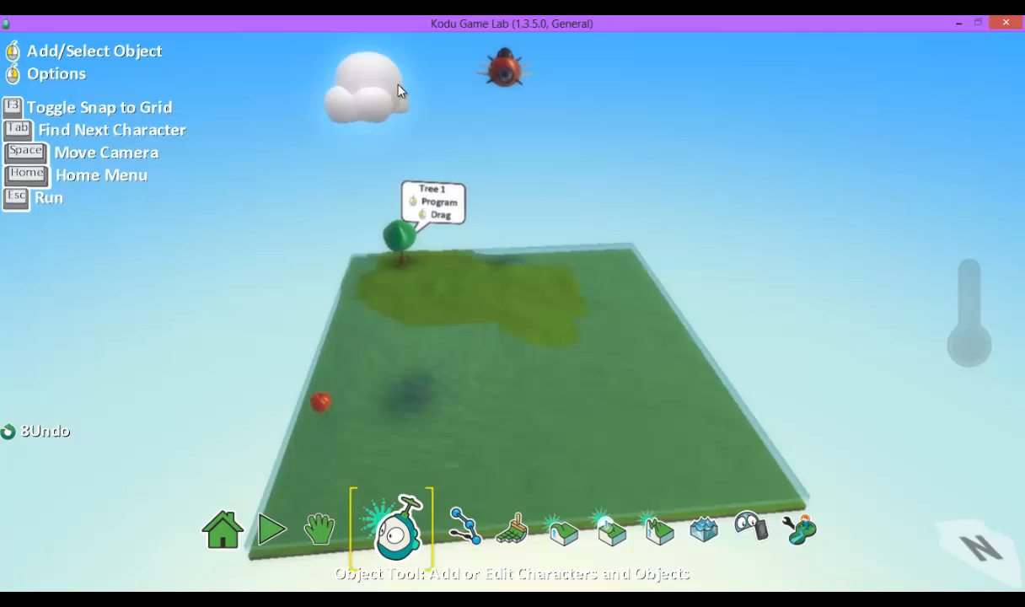
mouse_move(366, 112)
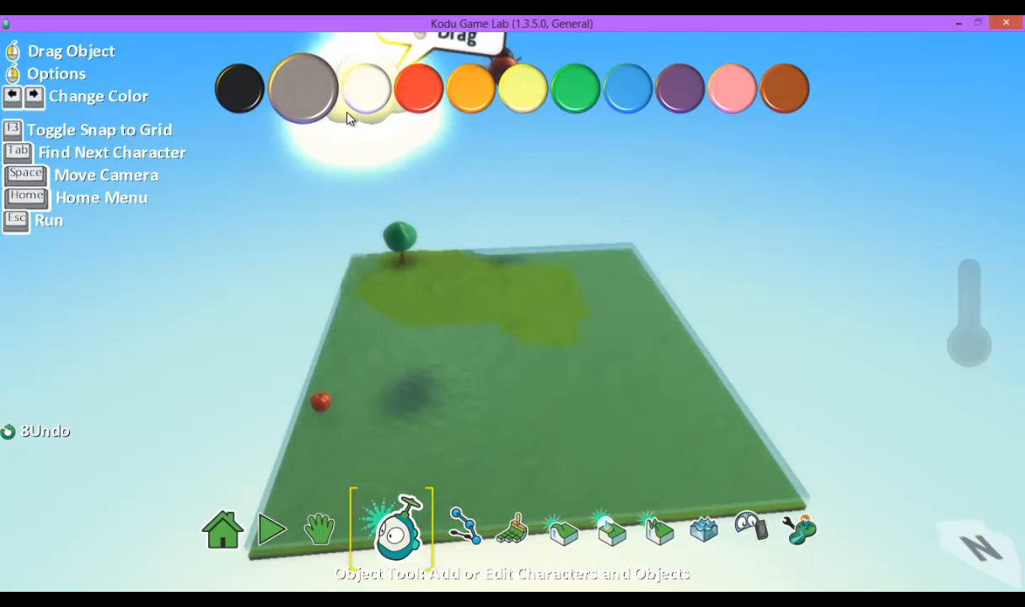
right_click(347, 118)
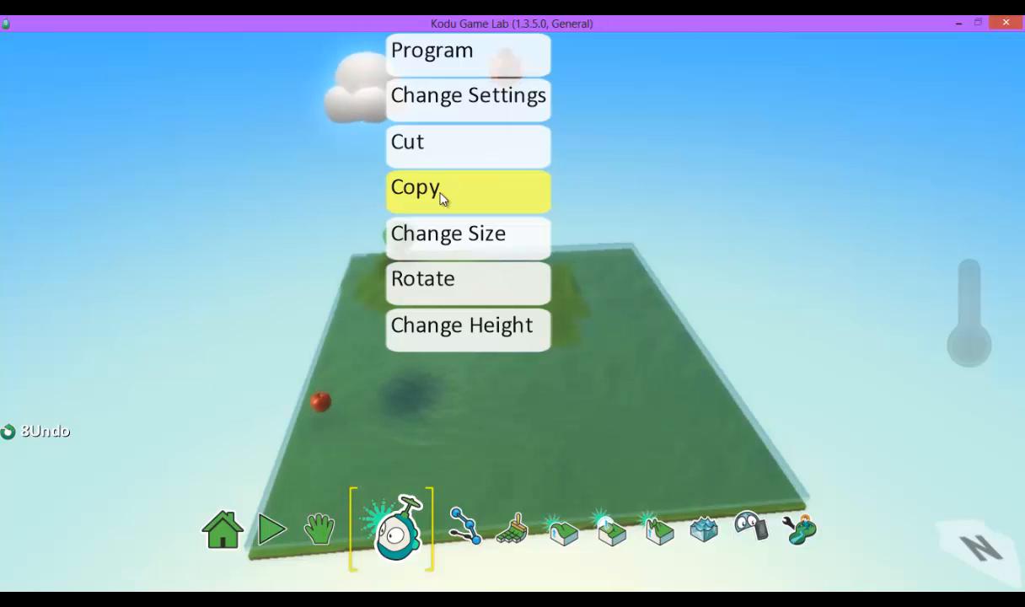
click(441, 197)
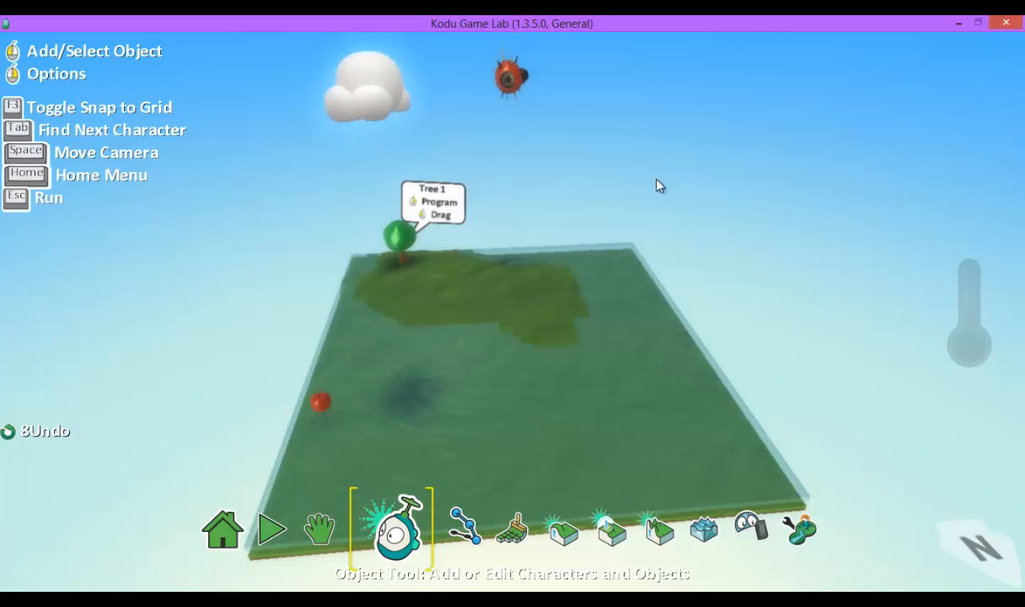
Paste three copies of the cloud over the terrain and gather the clouds into a cluster above the darker grass
right_click(641, 341)
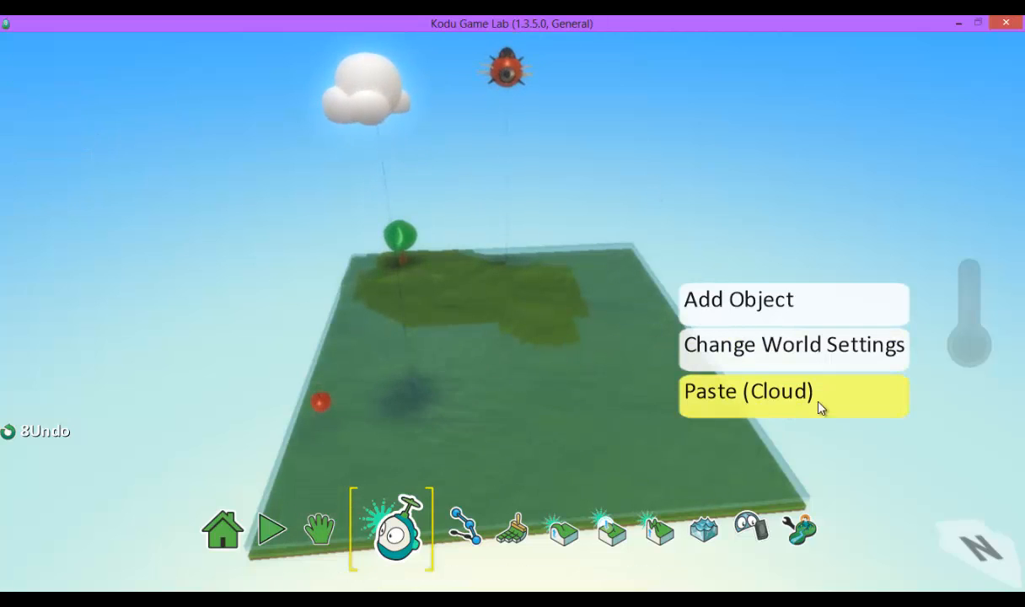
click(747, 398)
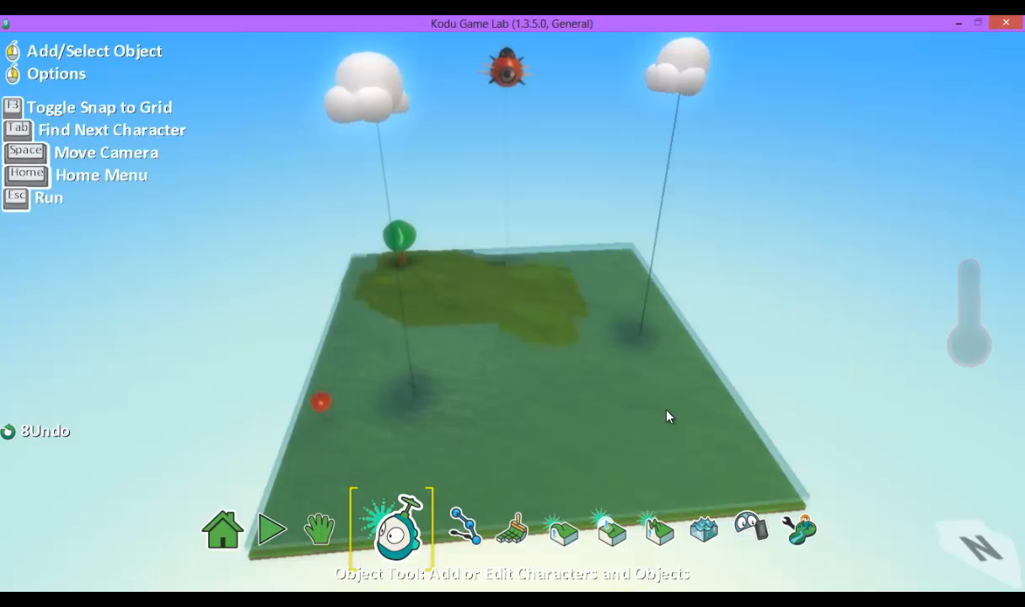
right_click(565, 412)
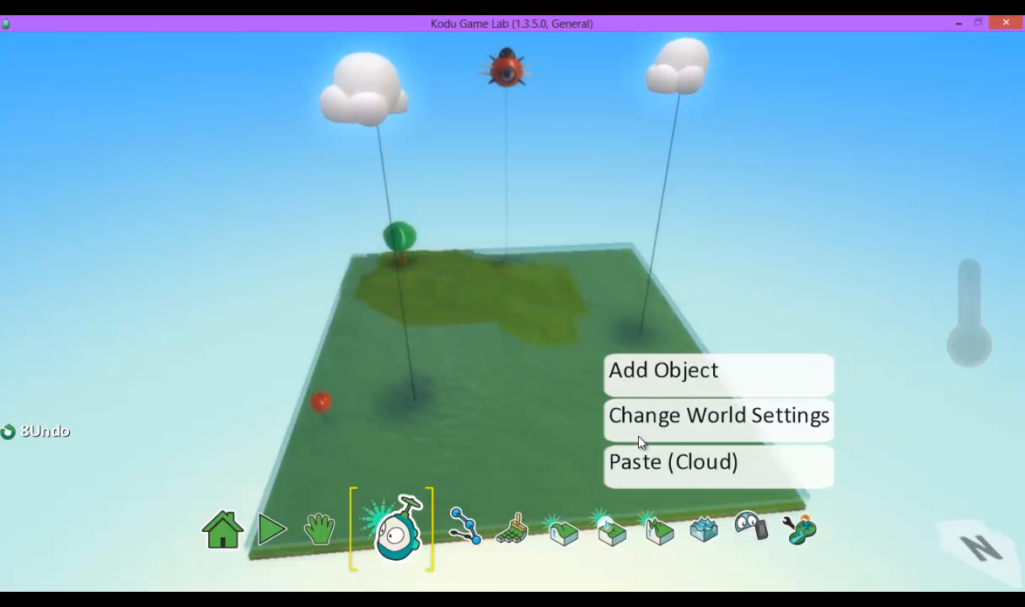
click(661, 474)
right_click(686, 438)
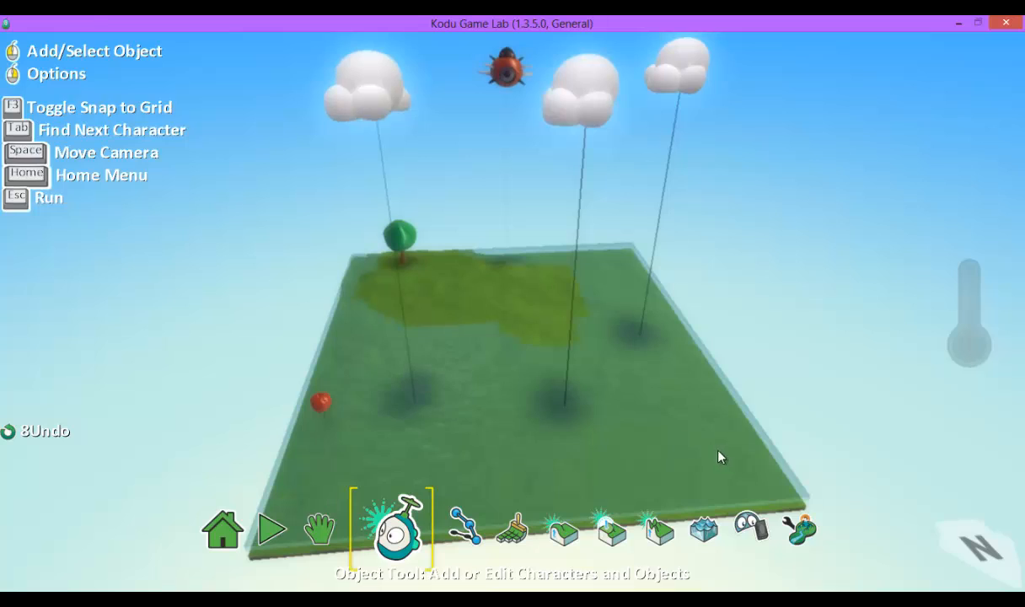
click(766, 491)
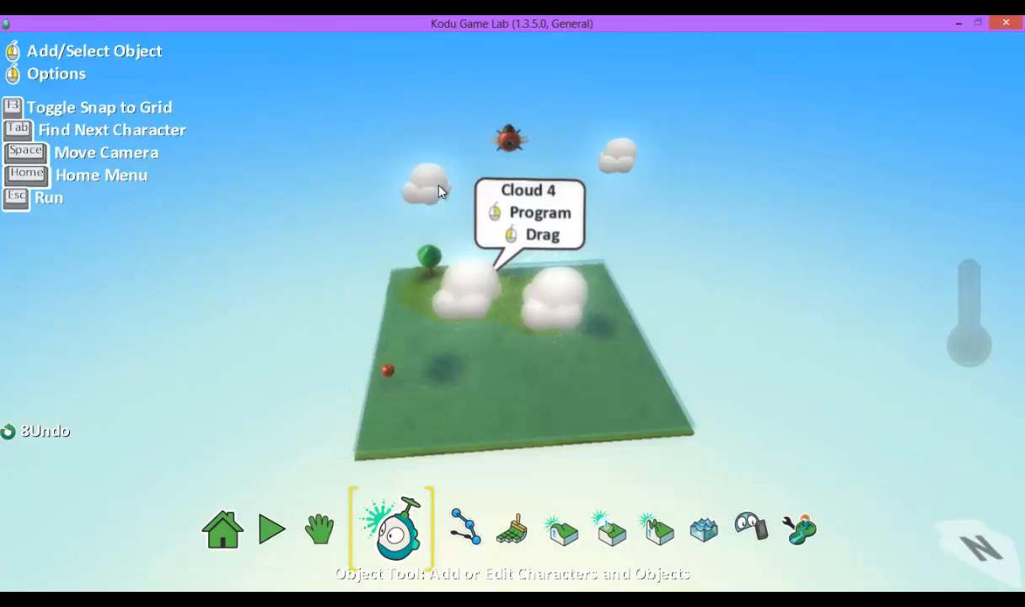
drag(437, 190, 413, 259)
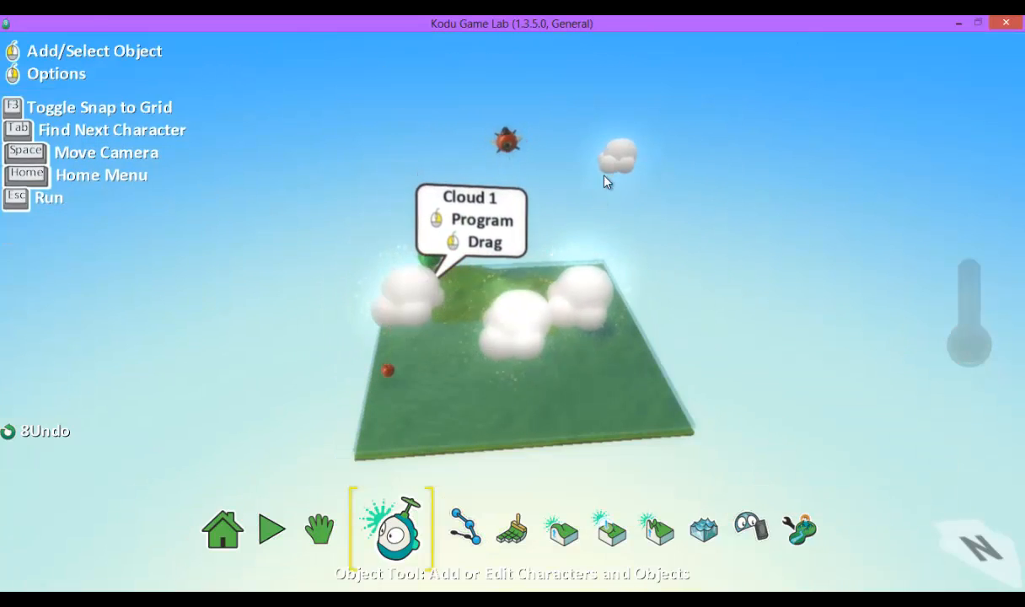
drag(606, 179, 572, 202)
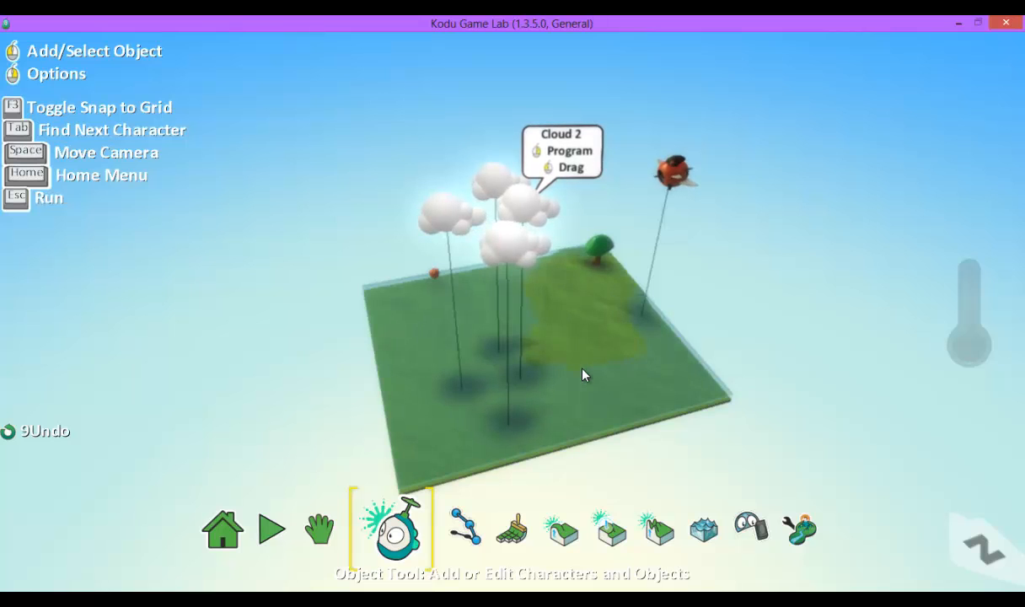
Add a blue flyfish above the lighter grass patch, between the clouds and the jet
right_click(582, 354)
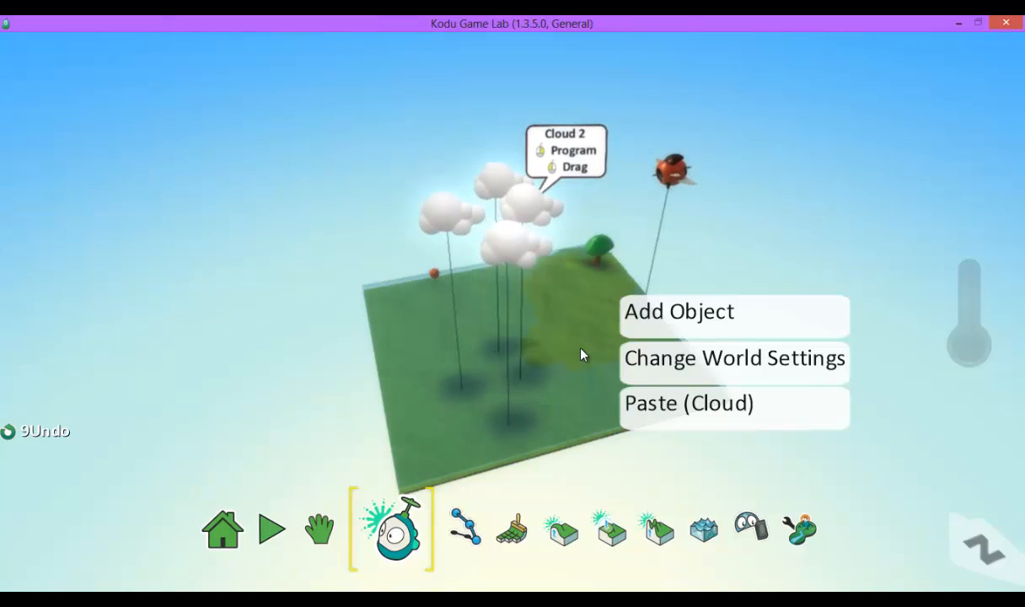
click(650, 323)
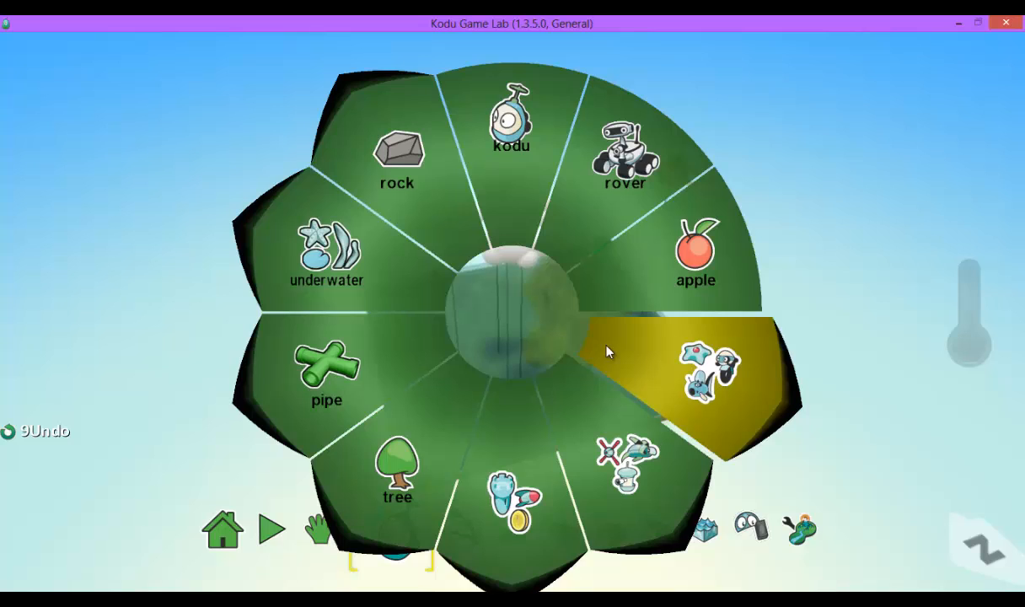
click(609, 352)
click(854, 263)
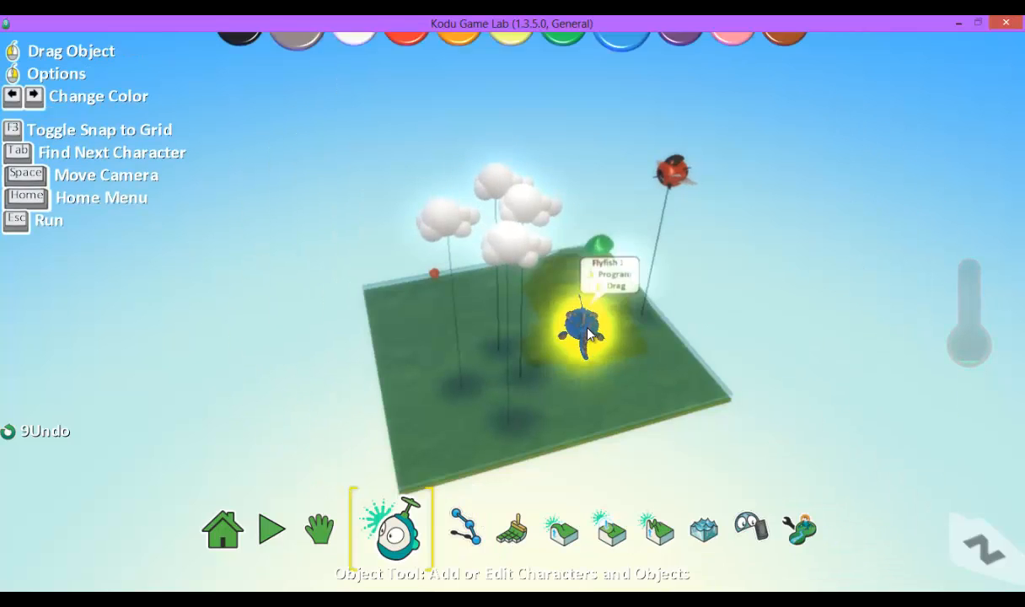
Move the blue flyfish off the lighter grass patch onto the darker grass beside it
scroll(633, 350, up, 10)
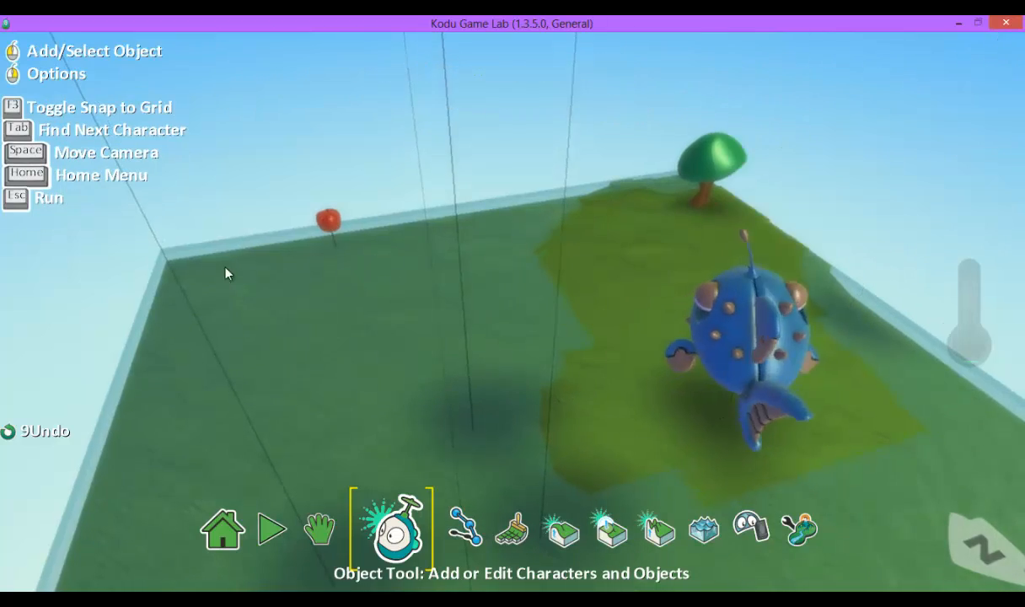
key(space)
right_drag(214, 198, 510, 210)
drag(511, 207, 425, 371)
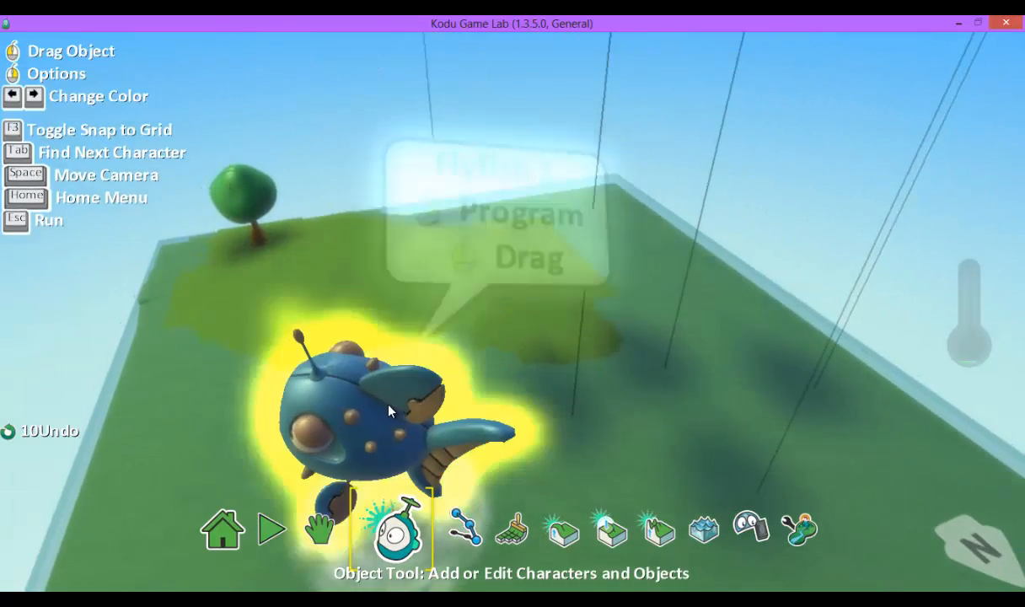
Set the blue flyfish's size to 0.2 and view it from farther away
right_click(355, 396)
click(477, 472)
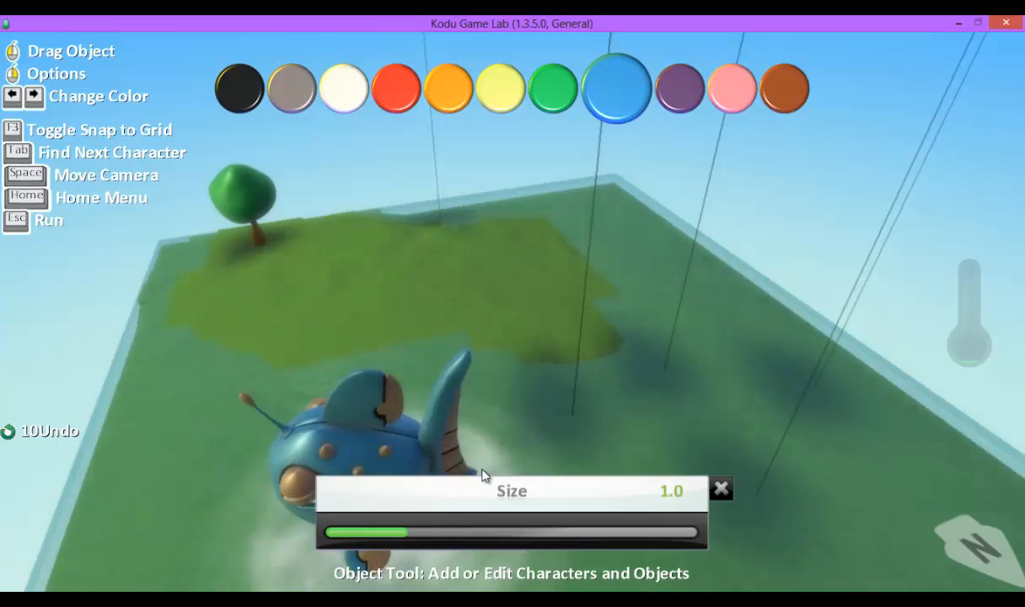
drag(407, 535, 334, 532)
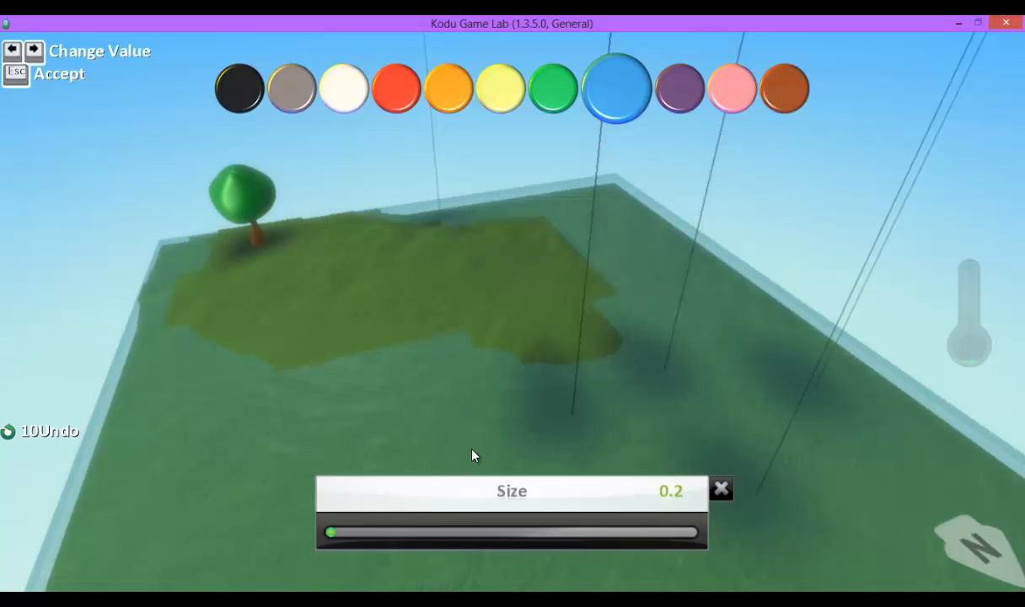
click(720, 489)
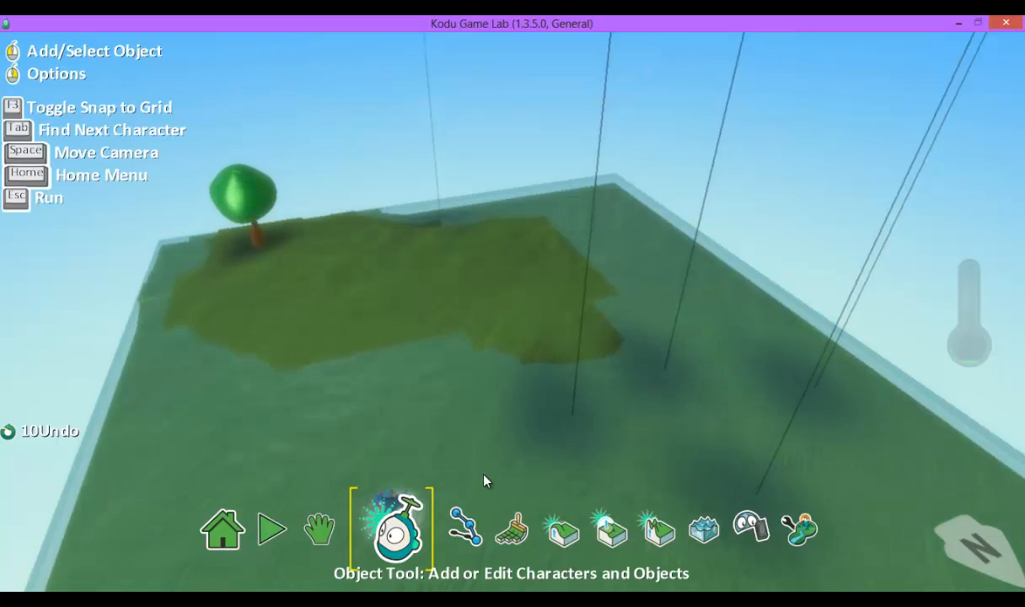
scroll(417, 476, down, 2)
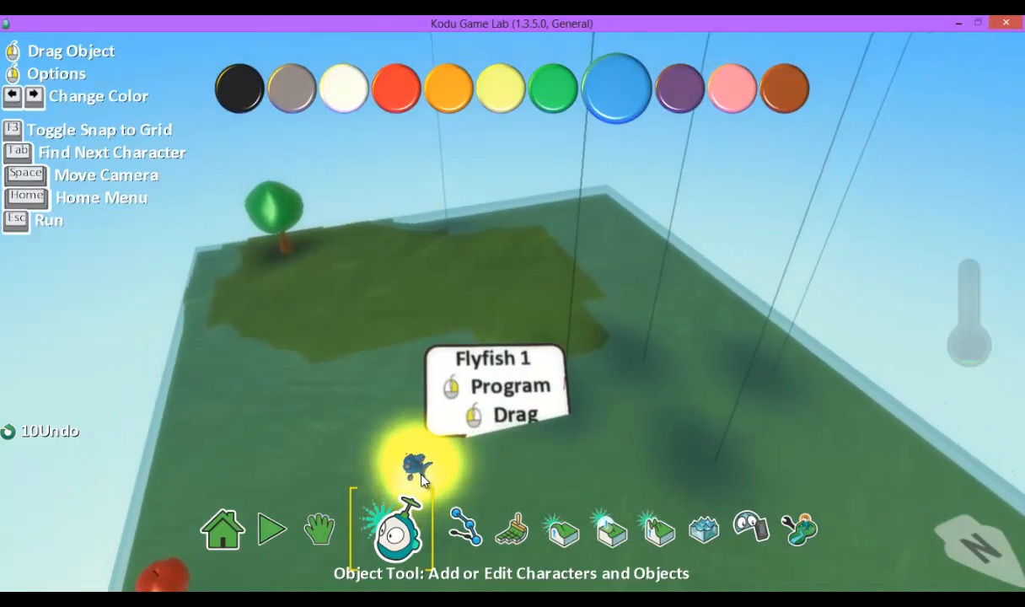
key(space)
right_drag(169, 485, 1, 451)
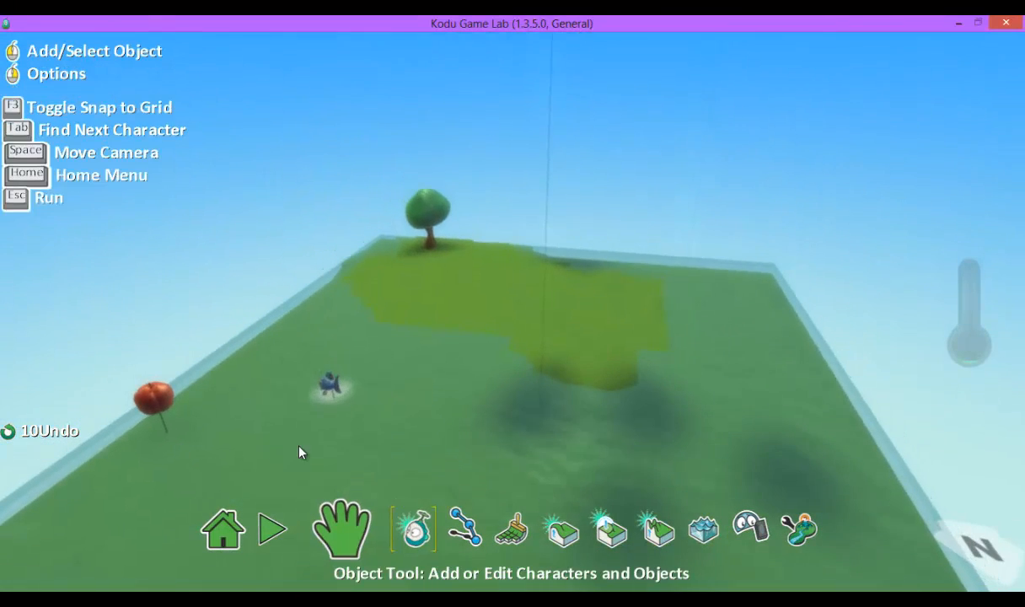